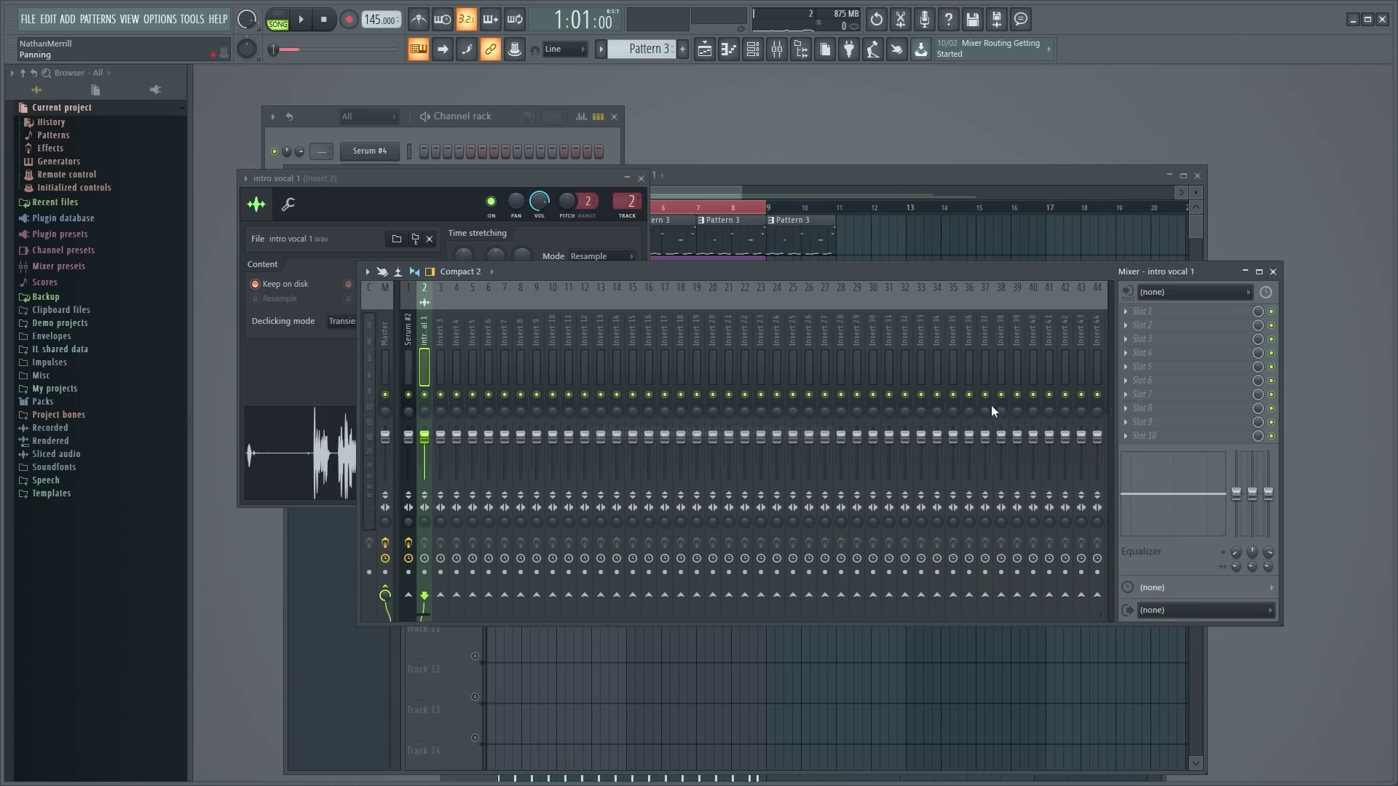
- Insert Fruity Multiband Compressor in the first effect slot of the intro vocal 1 track and apply its Quick release preset
left_click(1140, 312)
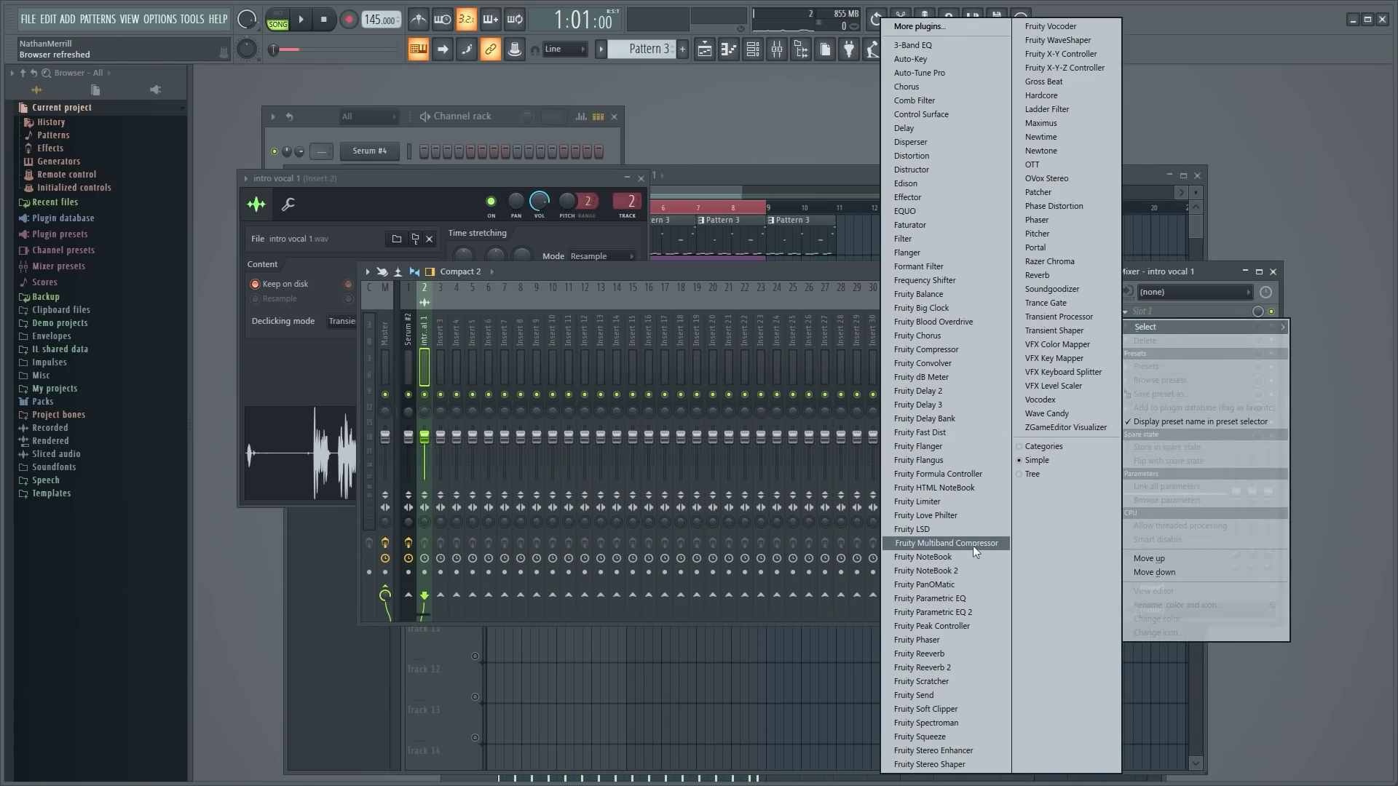
left_click(947, 543)
left_click(320, 254)
mouse_move(352, 308)
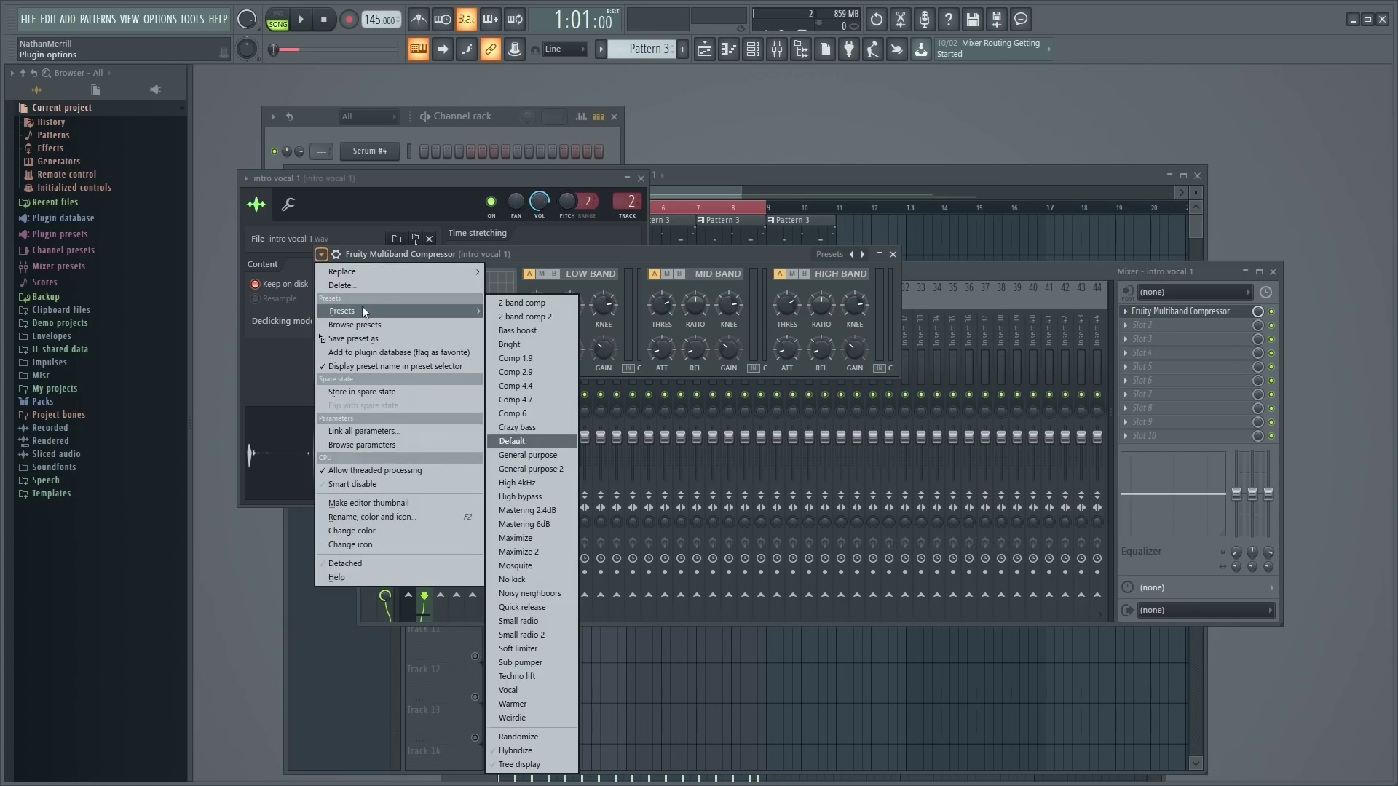
left_click(563, 612)
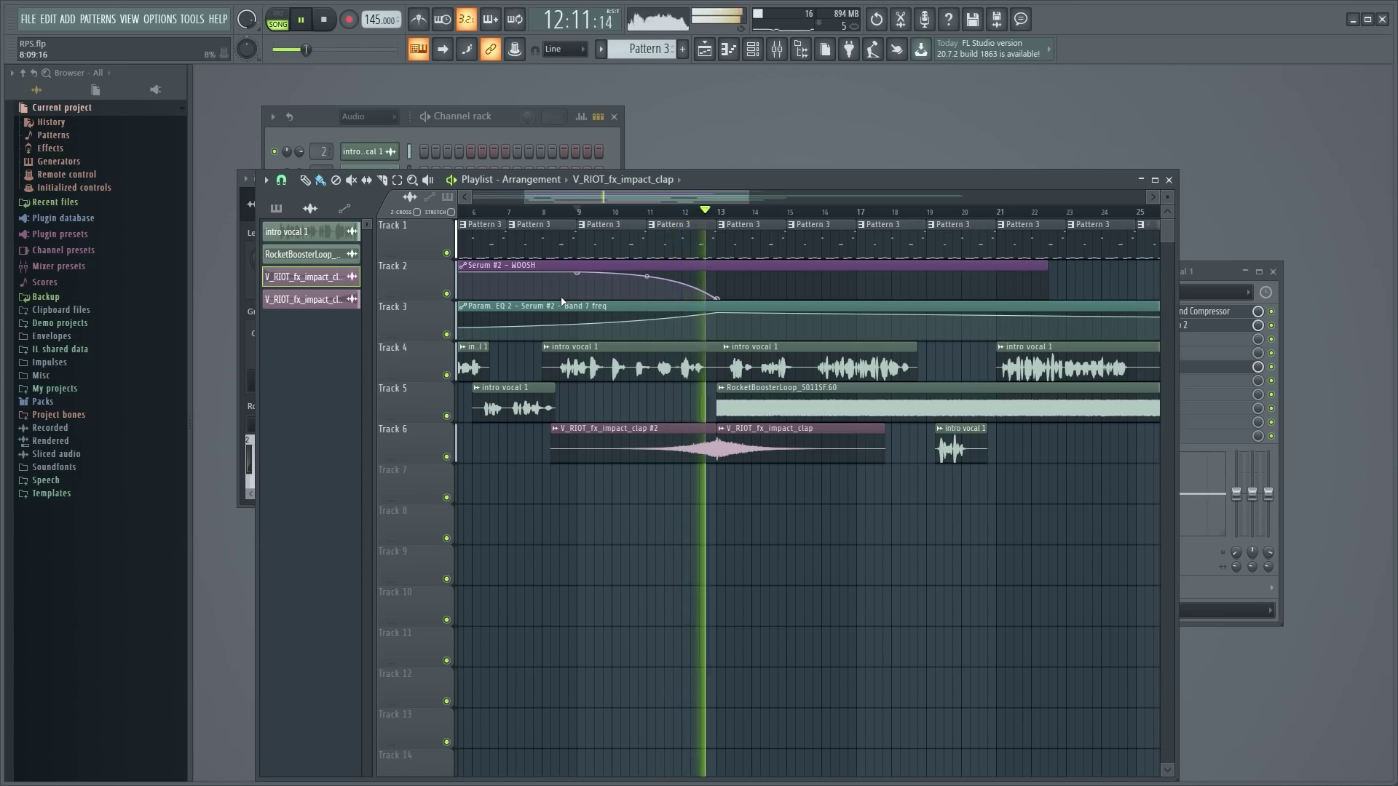
- Stop playback at the WOOSH automation and select bars 13 to 21 in the playlist
key("space")
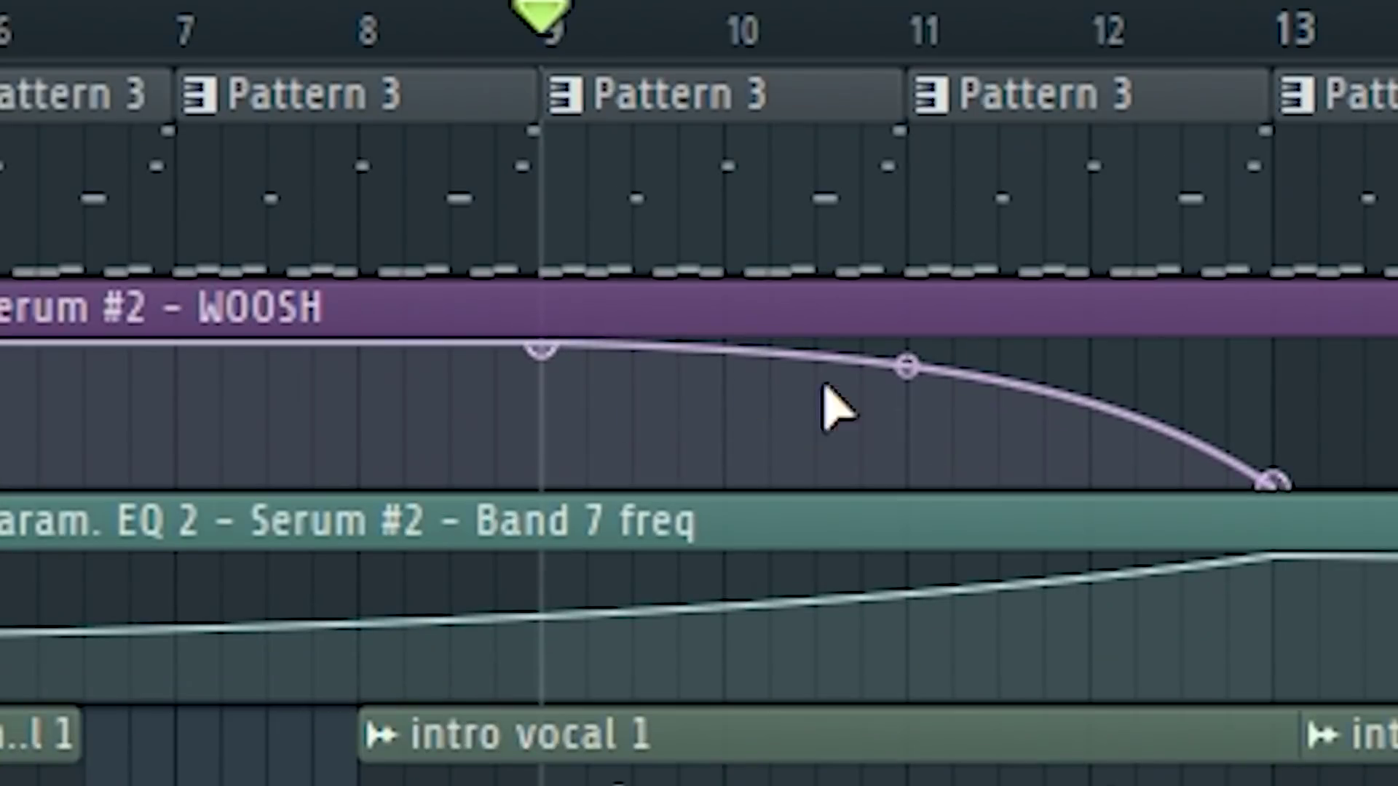
left_click(643, 334)
left_click_drag(725, 214, 937, 250)
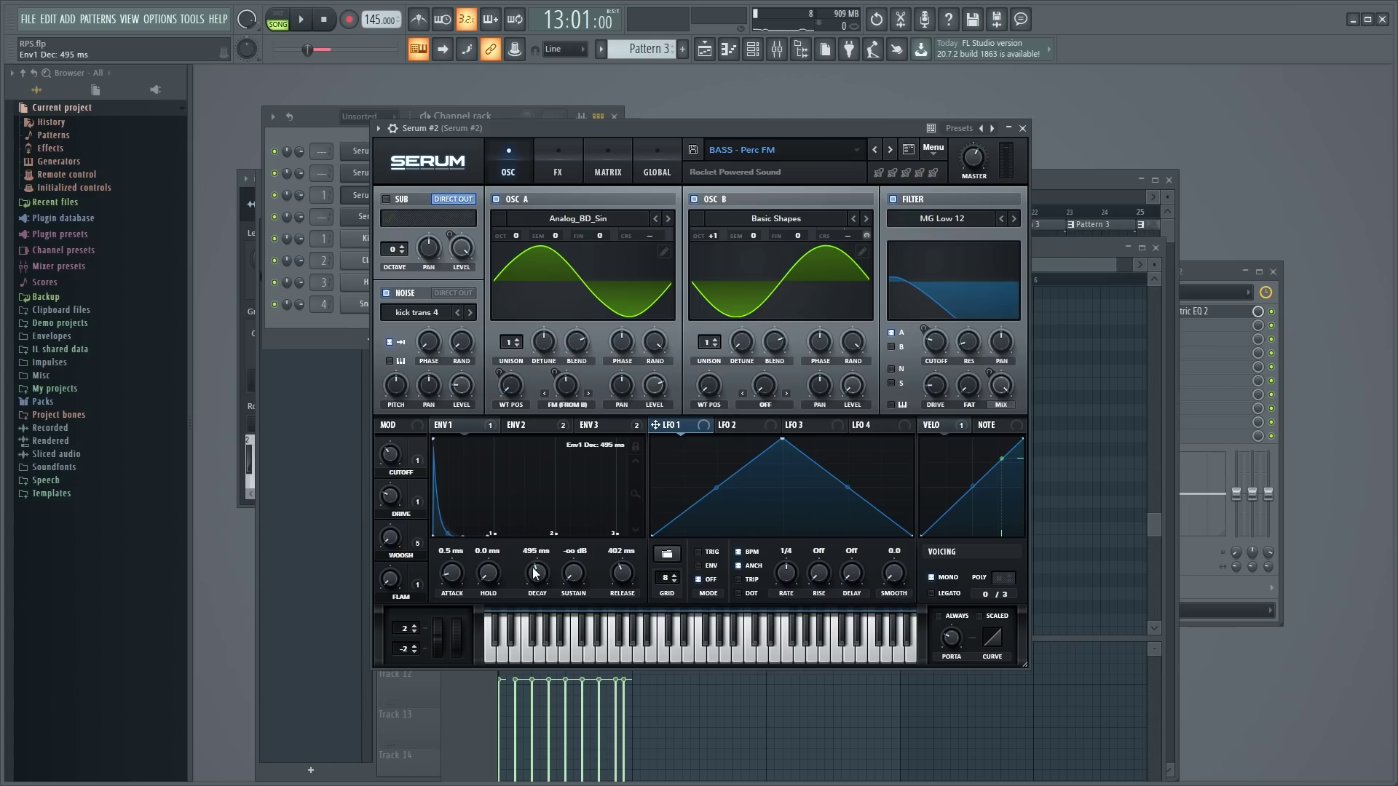
- Create an automation clip for Serum #2's Env 1 decay and extend it beyond bar 21
left_click(191, 23)
mouse_move(265, 211)
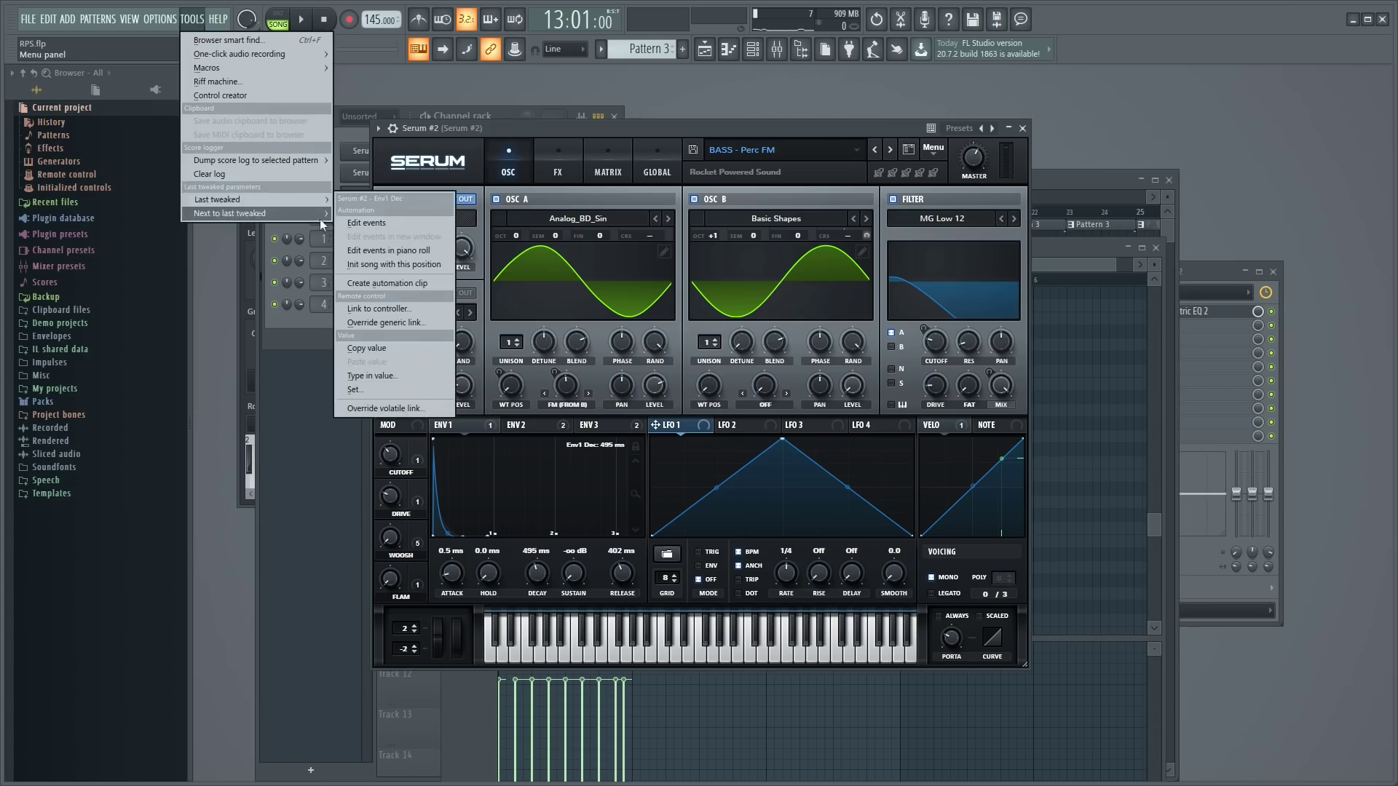
left_click(421, 283)
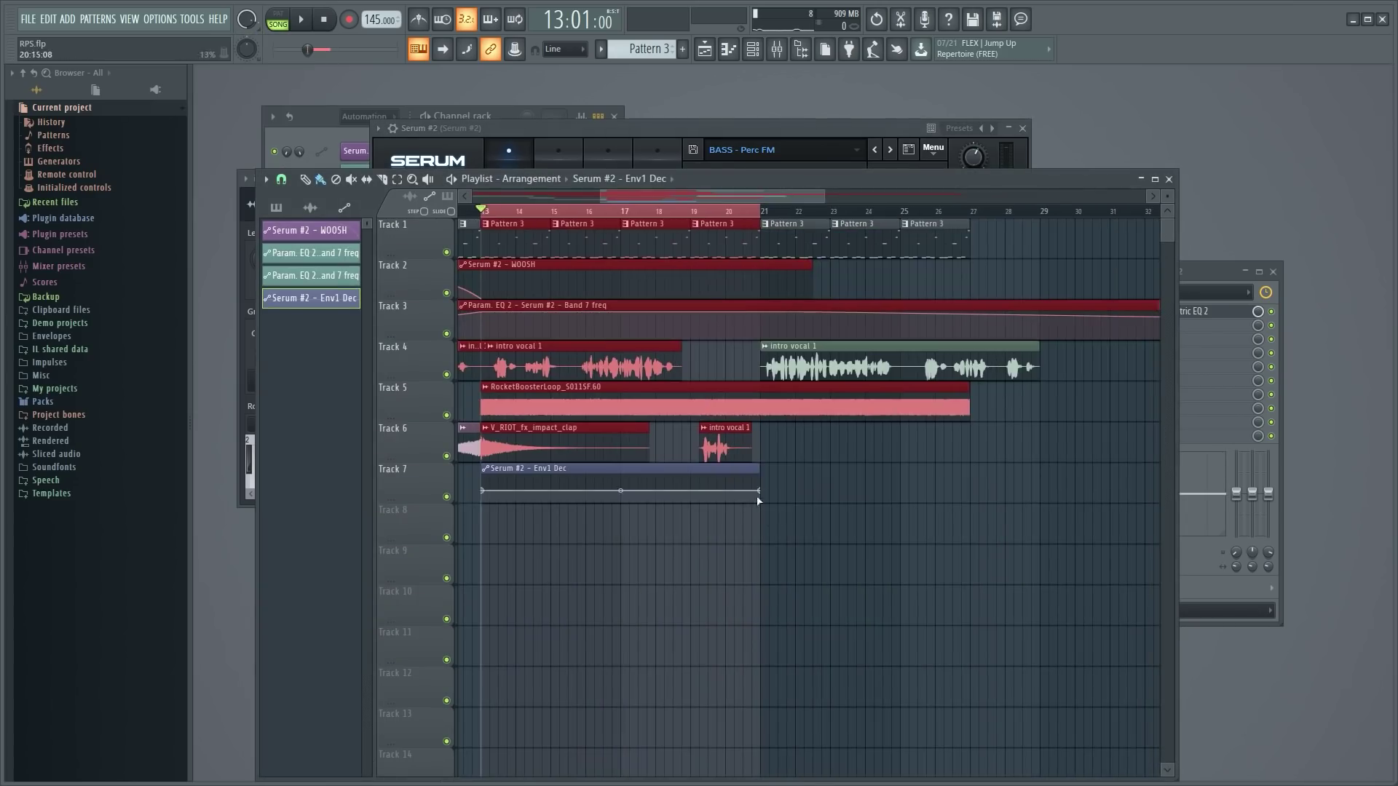
left_click_drag(770, 466, 853, 475)
left_click_drag(1033, 477, 1034, 477)
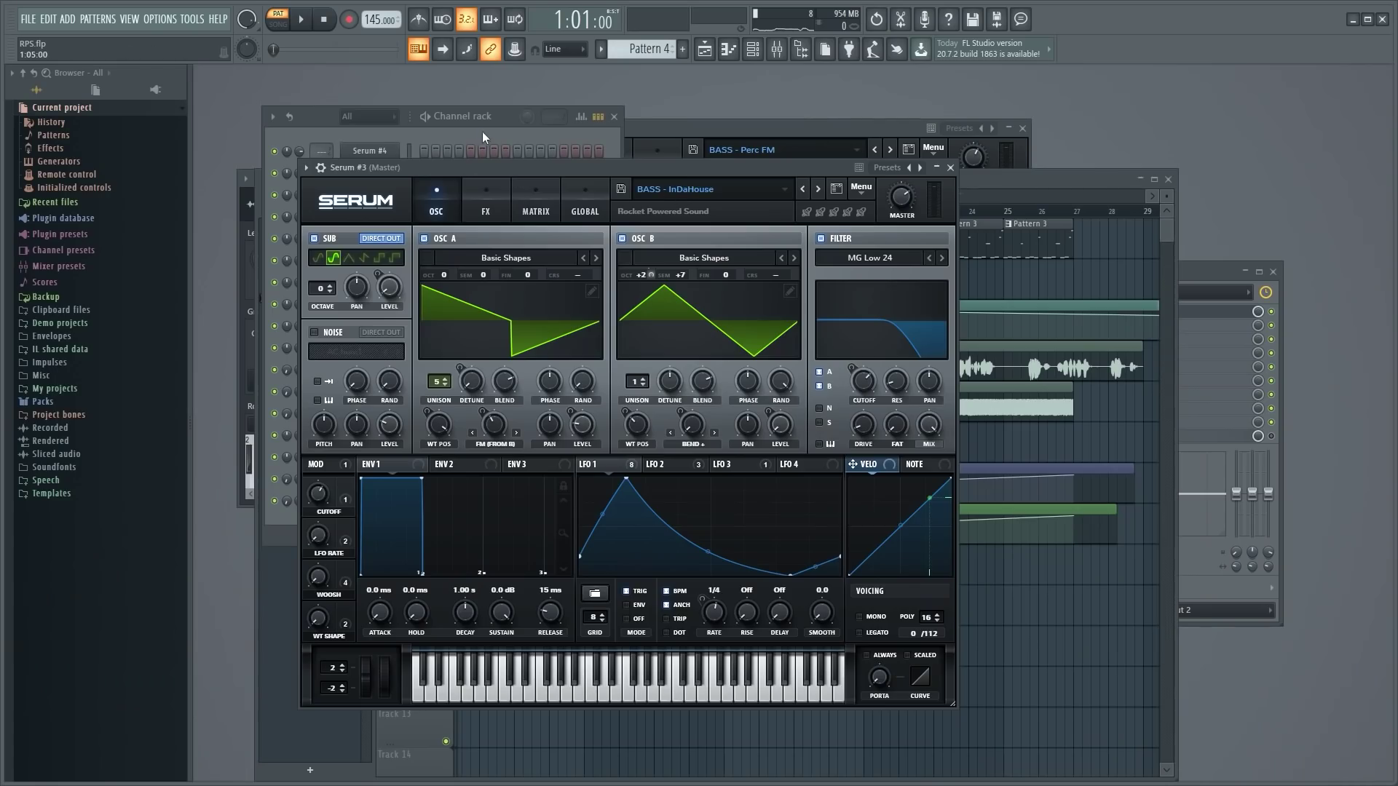
- Play Pattern 4 with Serum #3's notes in the piano roll and open the Serum #3 synth
key("F6")
left_click(486, 171)
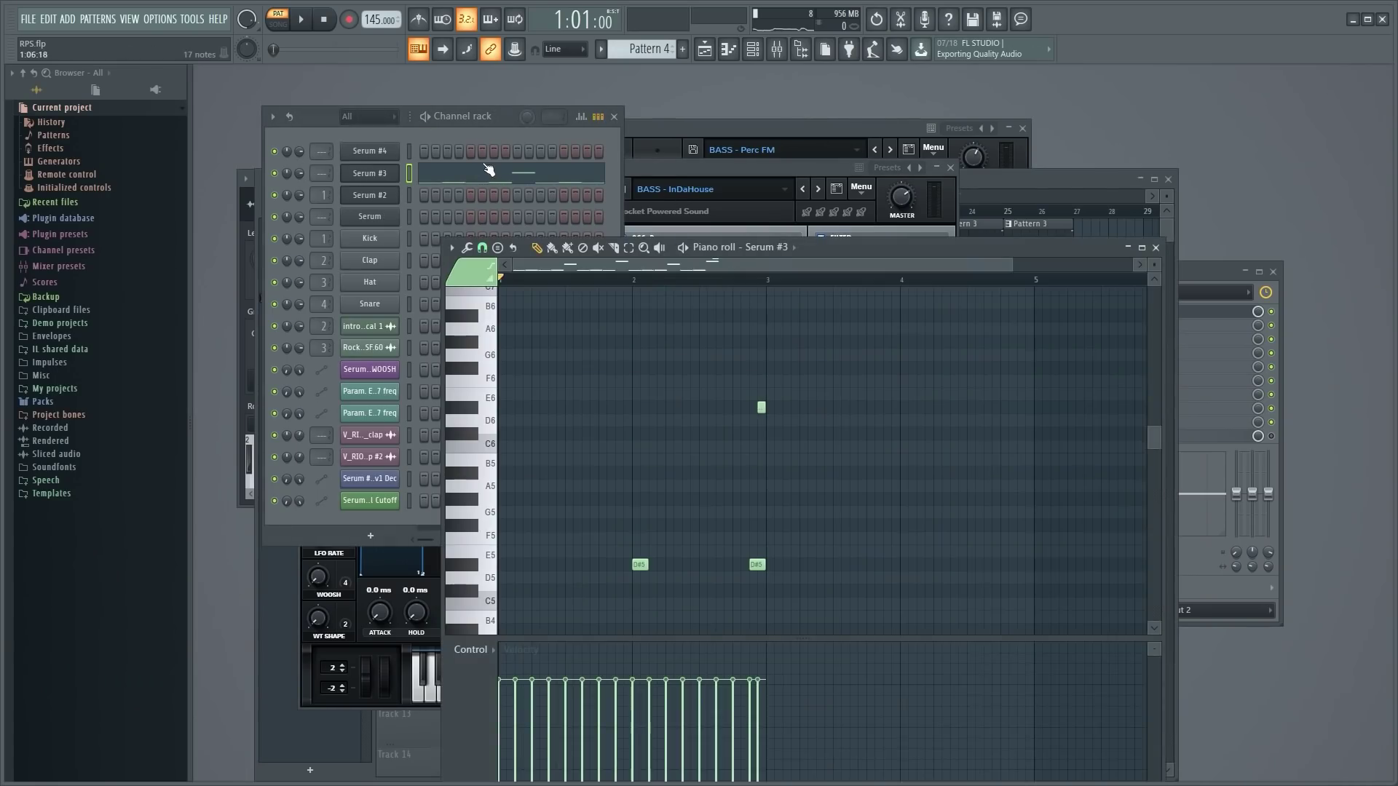
left_click(304, 20)
left_click(358, 173)
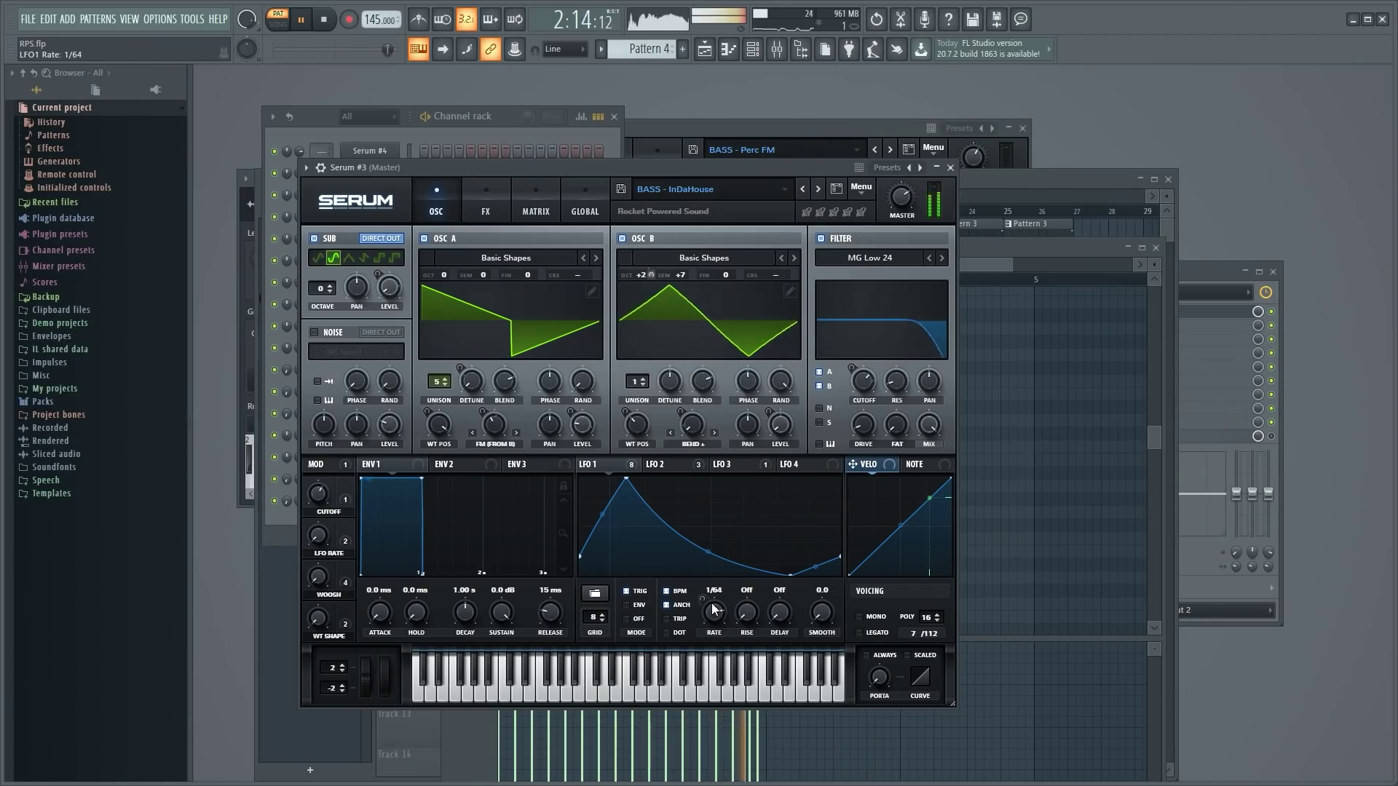
- Sweep Serum #3's LFO RATE macro up and back down to 4%, and display LFO 3
left_click_drag(327, 542, 325, 507)
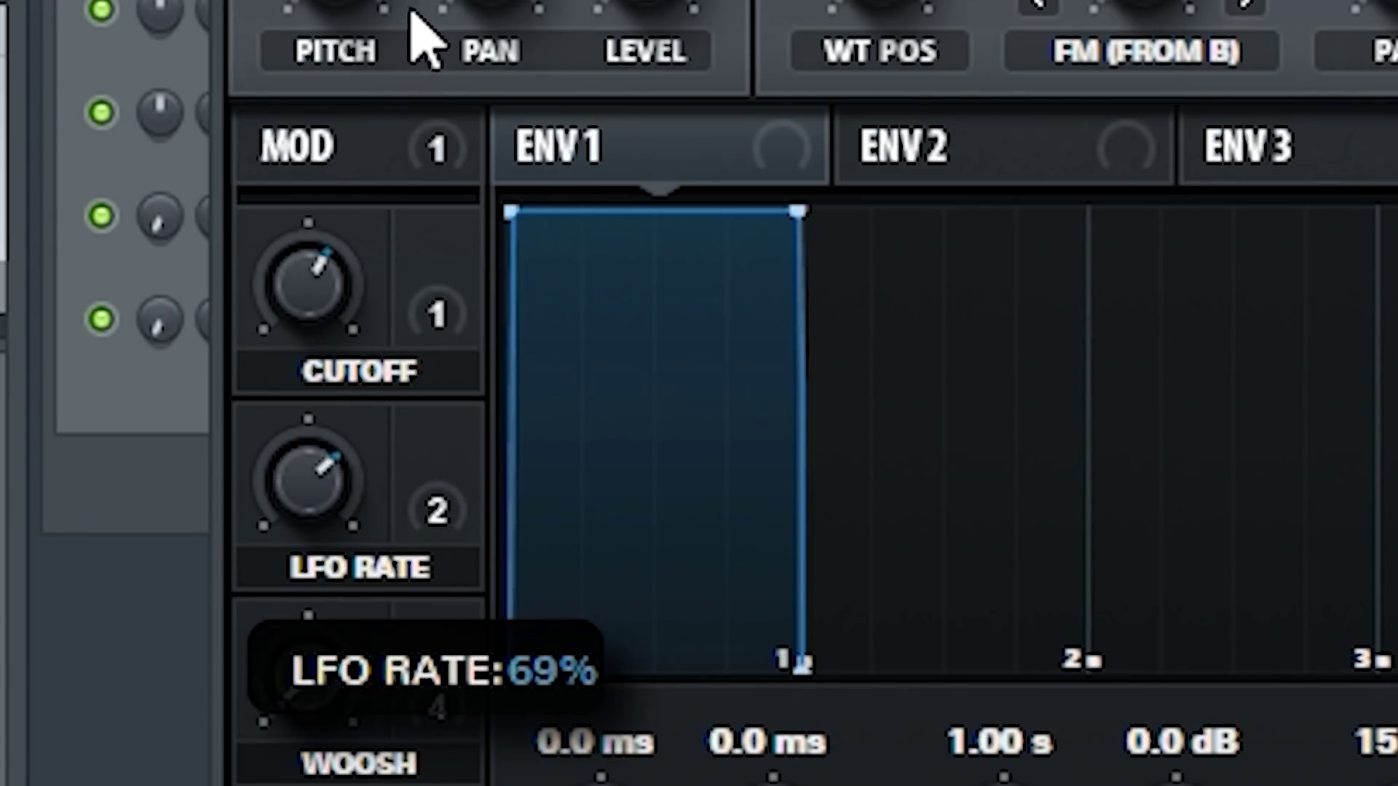
left_click_drag(419, 33, 348, 684)
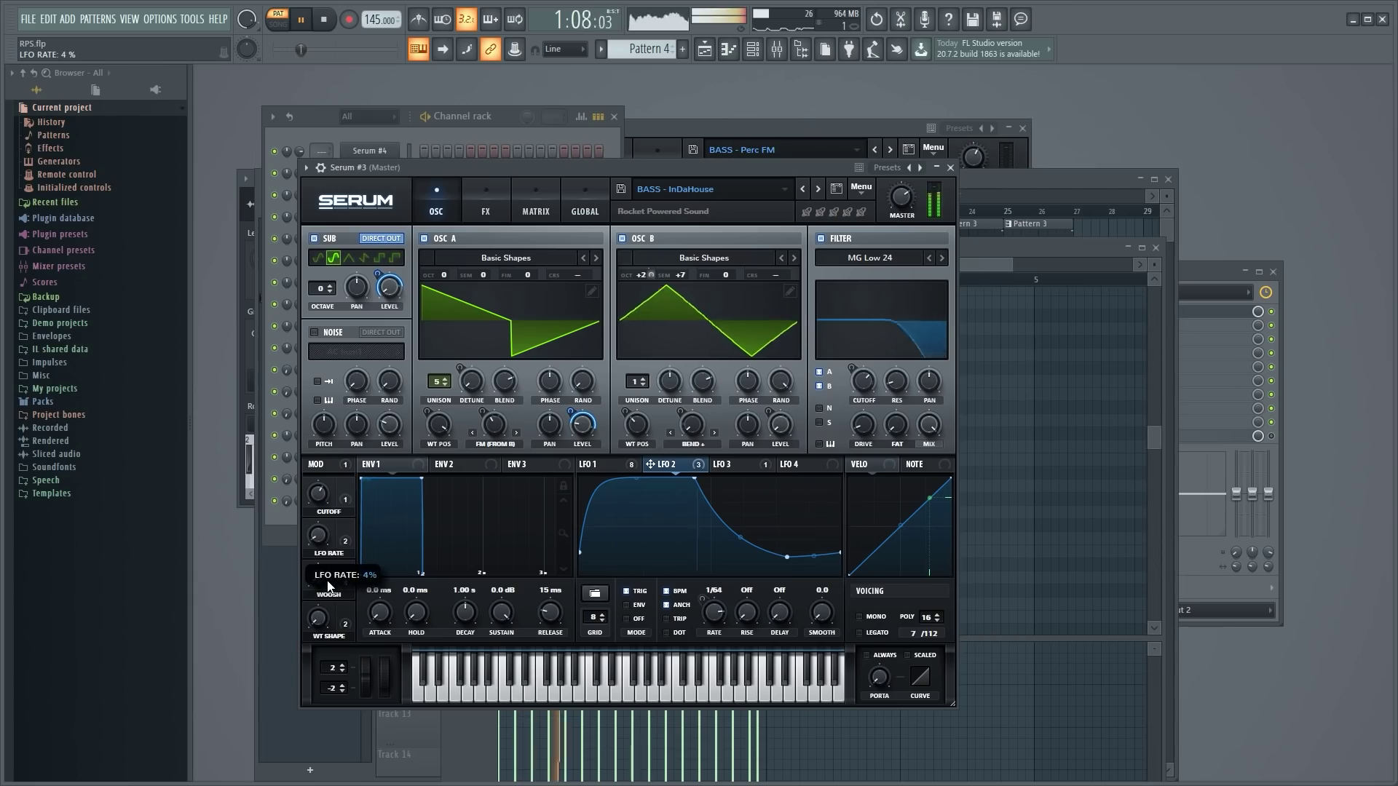
left_click(733, 466)
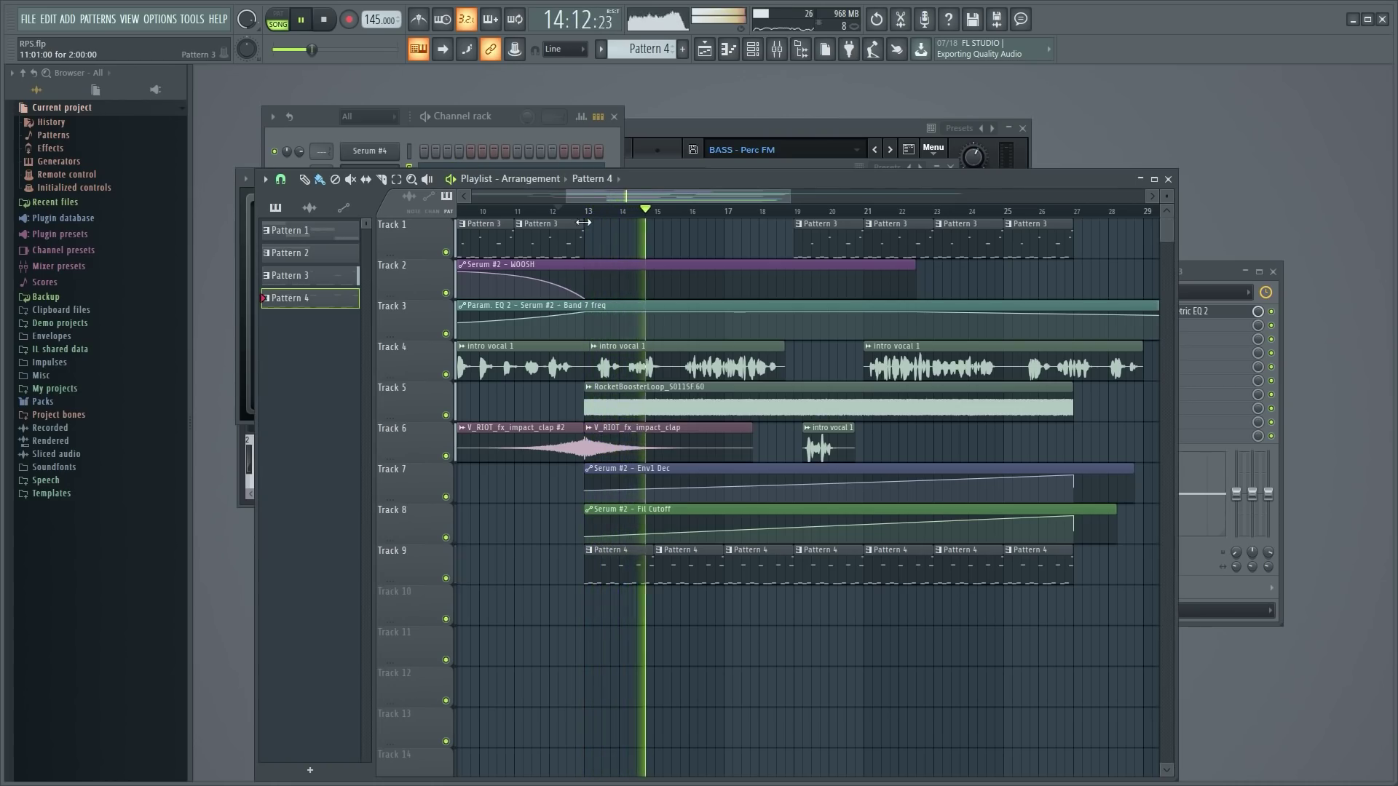
- Open Pattern 3's Serum #2 notes, create a new empty pattern for Serum #2 and place it on Track 1 at bar 29
key("F9")
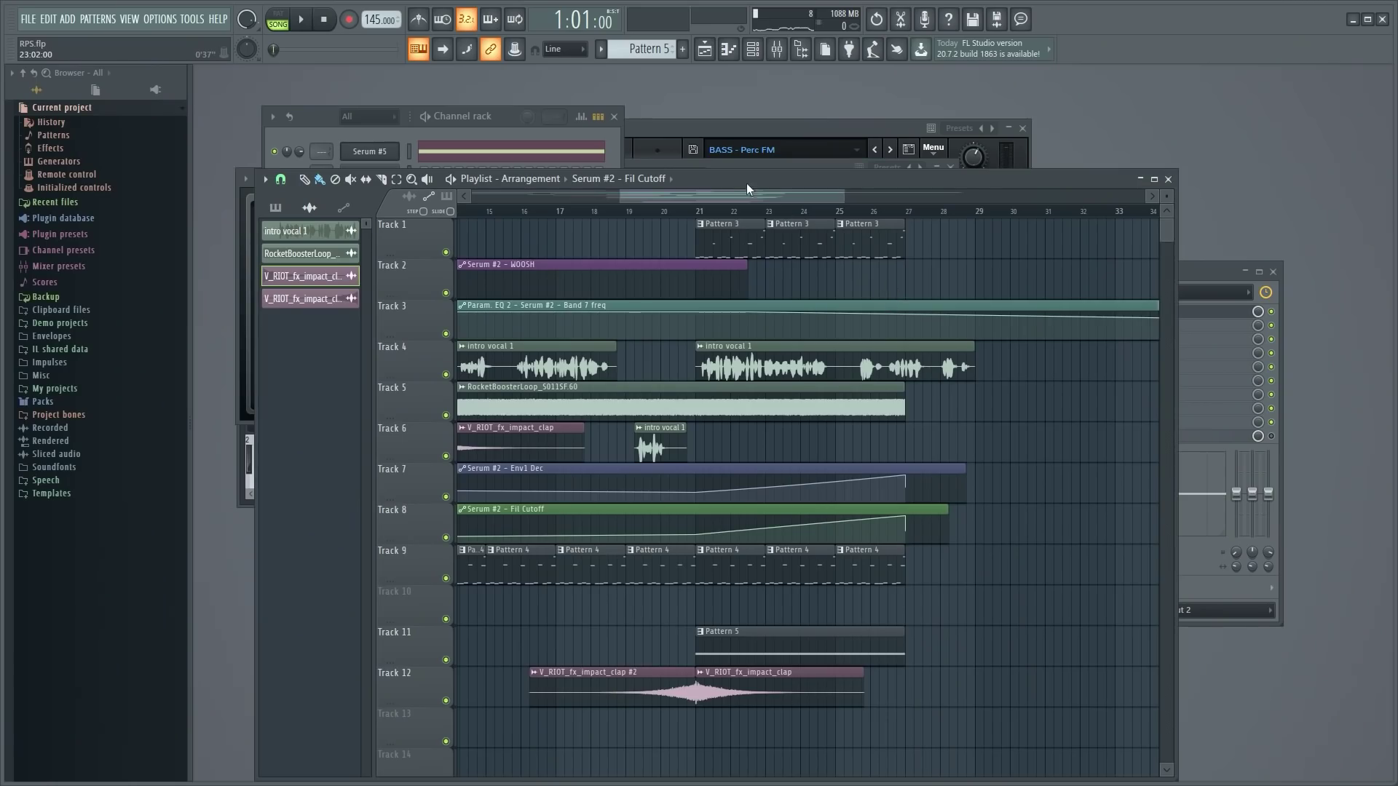
left_click_drag(729, 195, 798, 195)
double_click(591, 231)
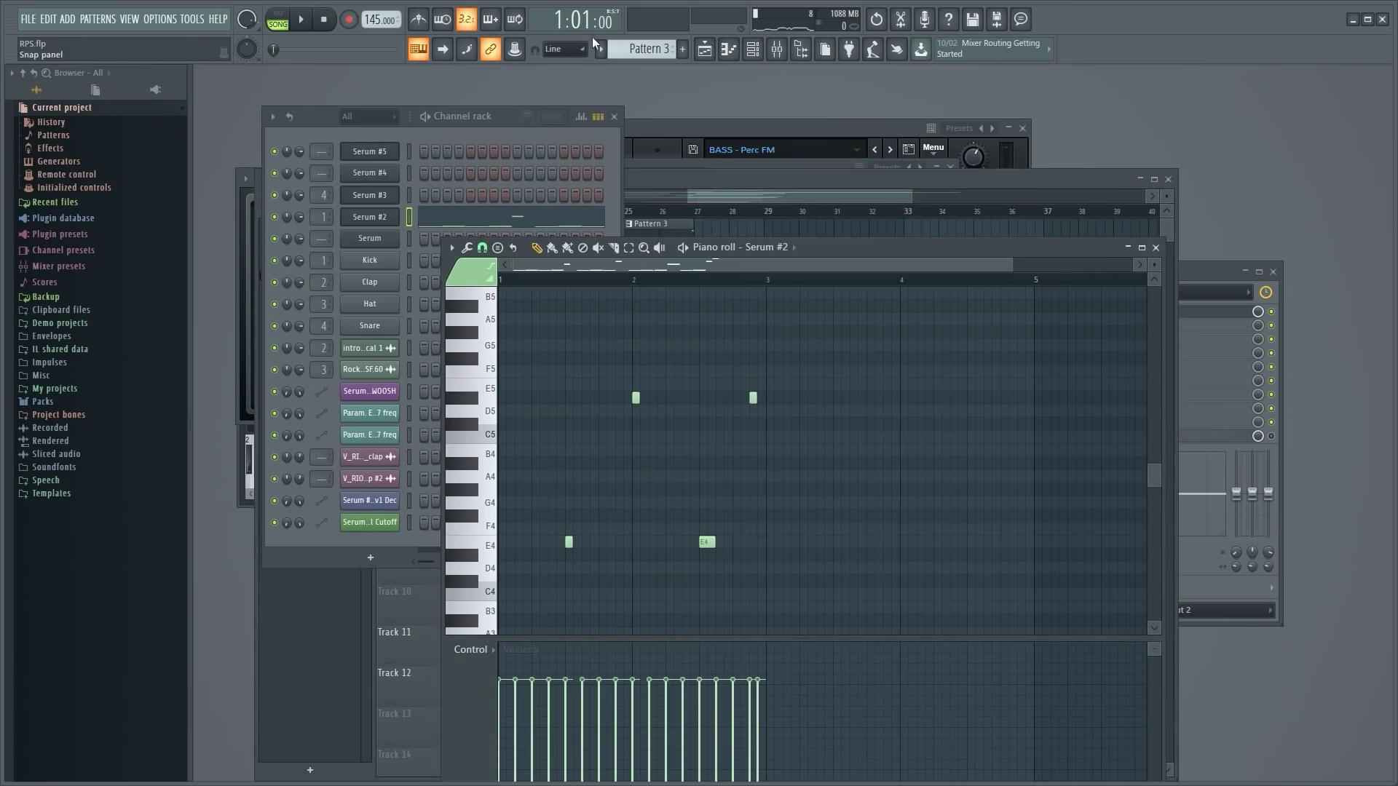
key("F4")
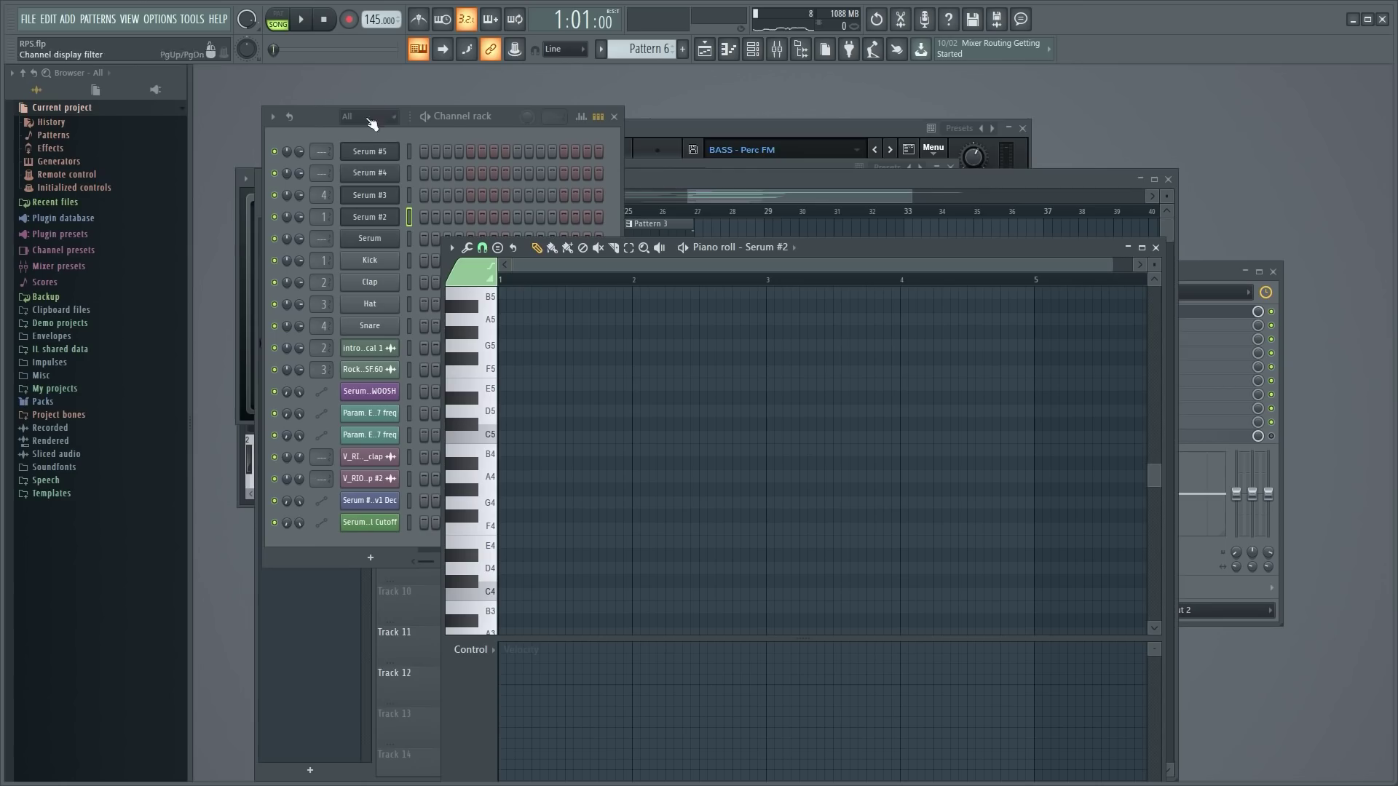
left_click(379, 215)
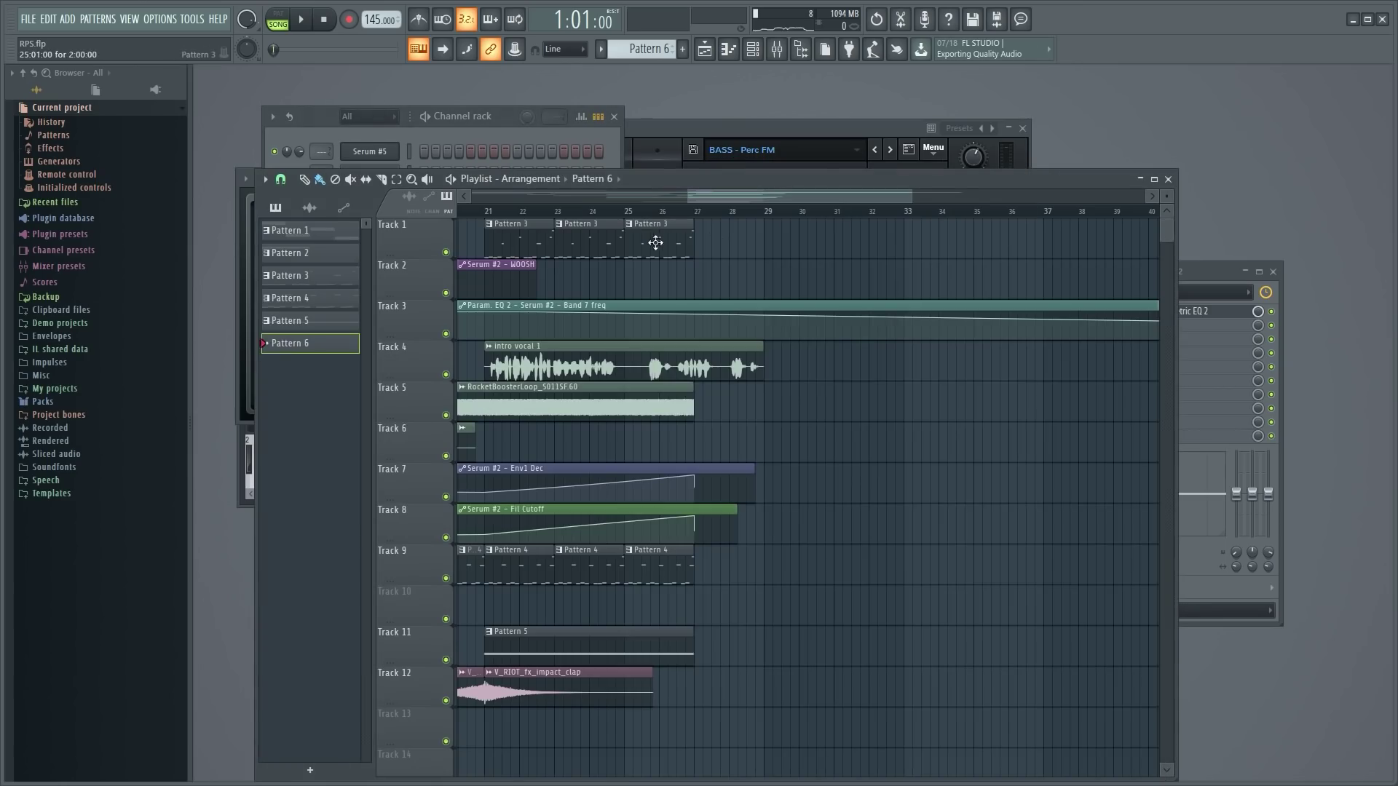
left_click(770, 224)
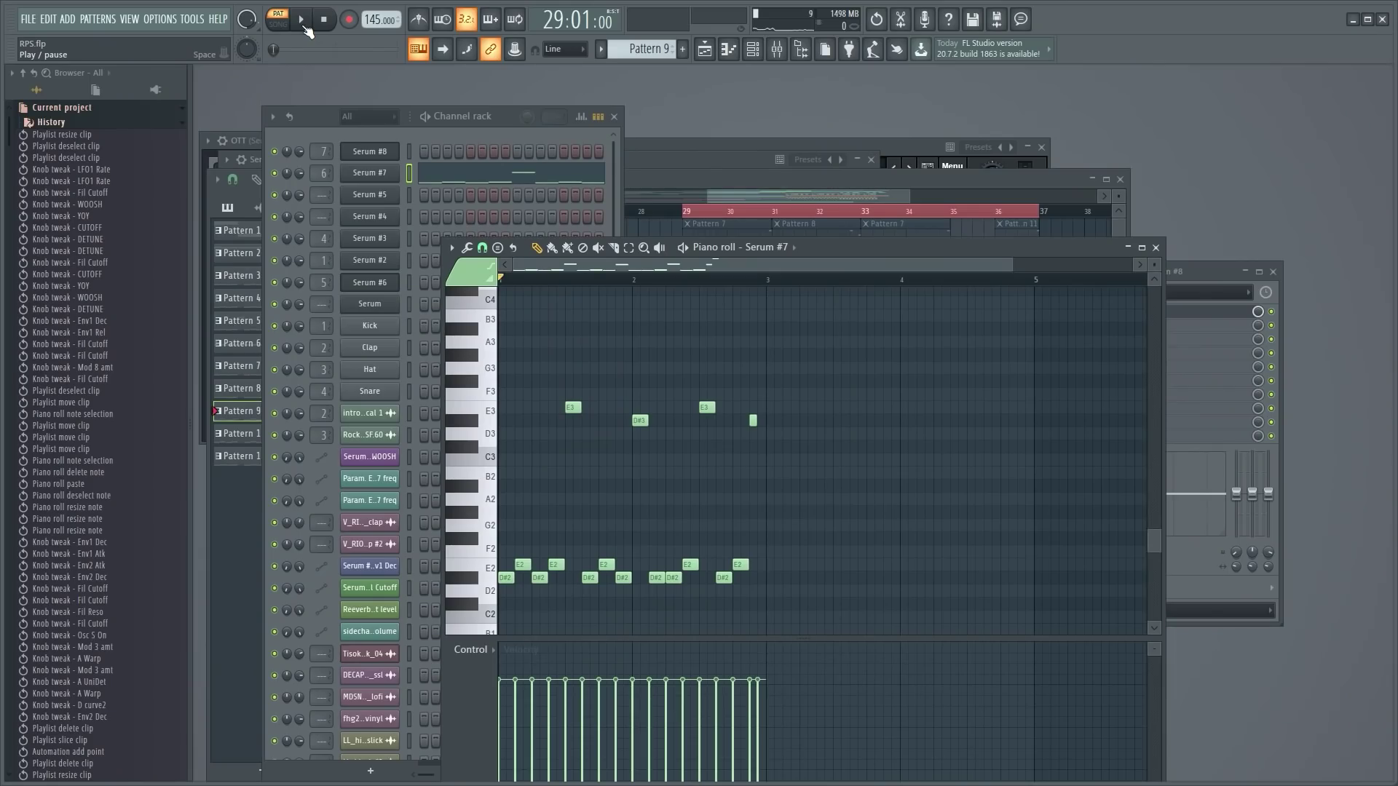
- Audition Pattern 9 and the playlist from bar 29, and open Pattern 8 from its Track 1 clip
left_click(305, 27)
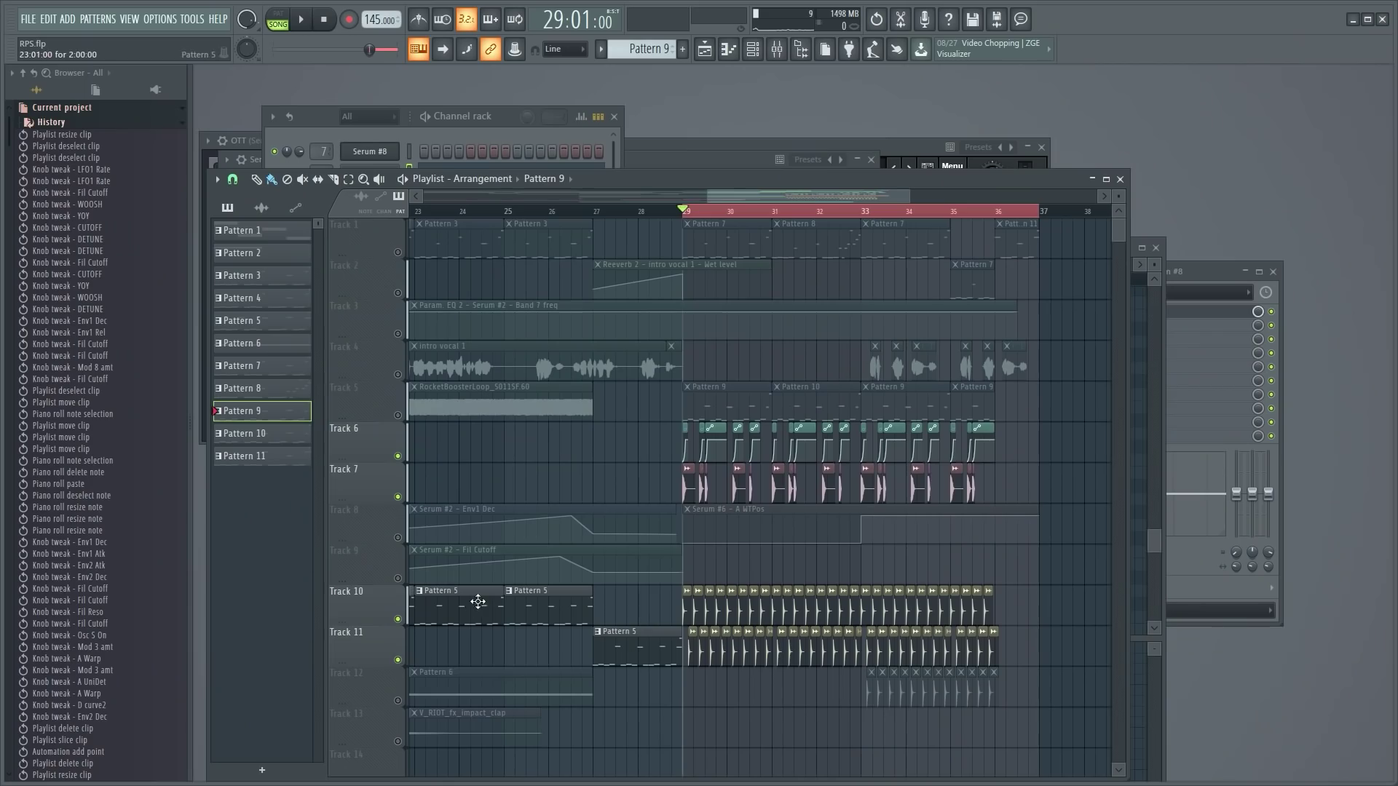
key("space")
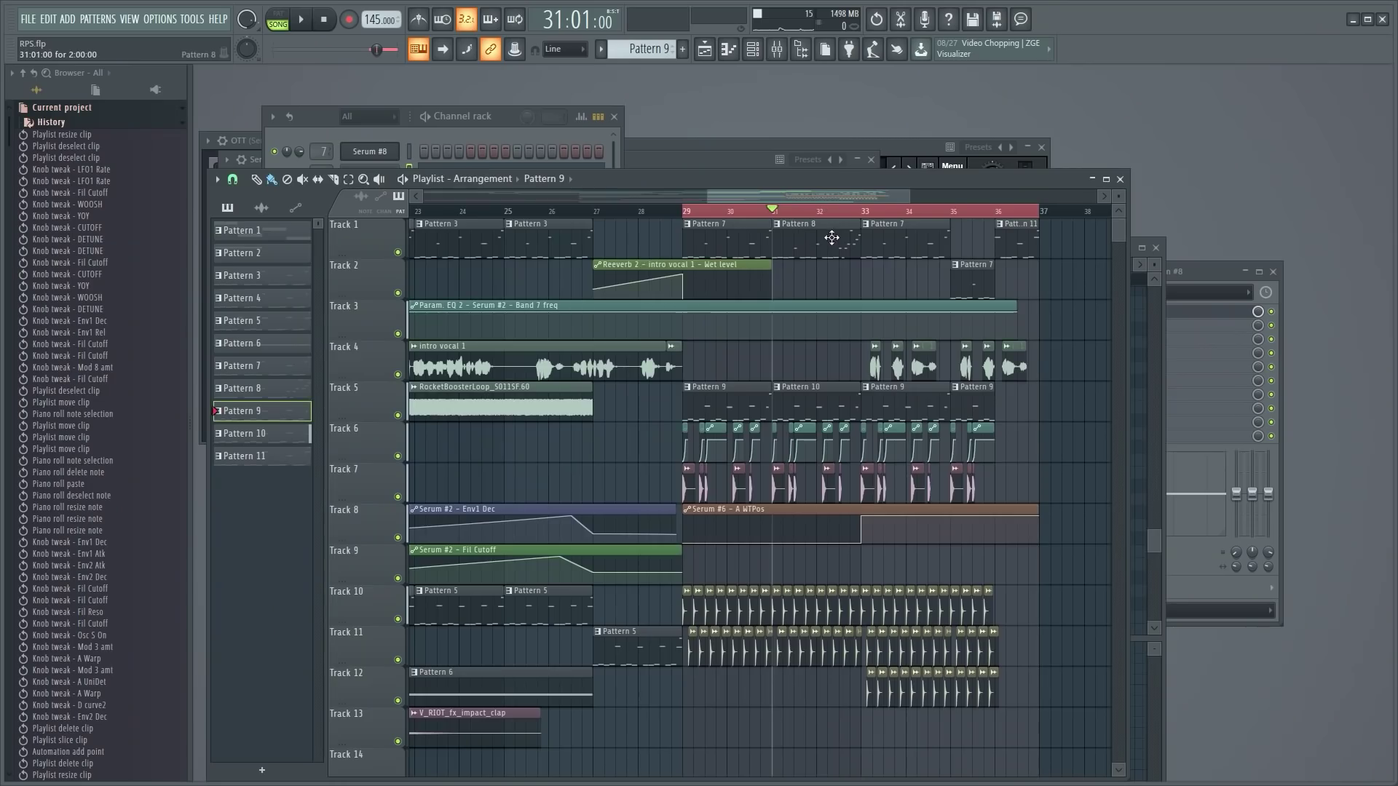
double_click(832, 237)
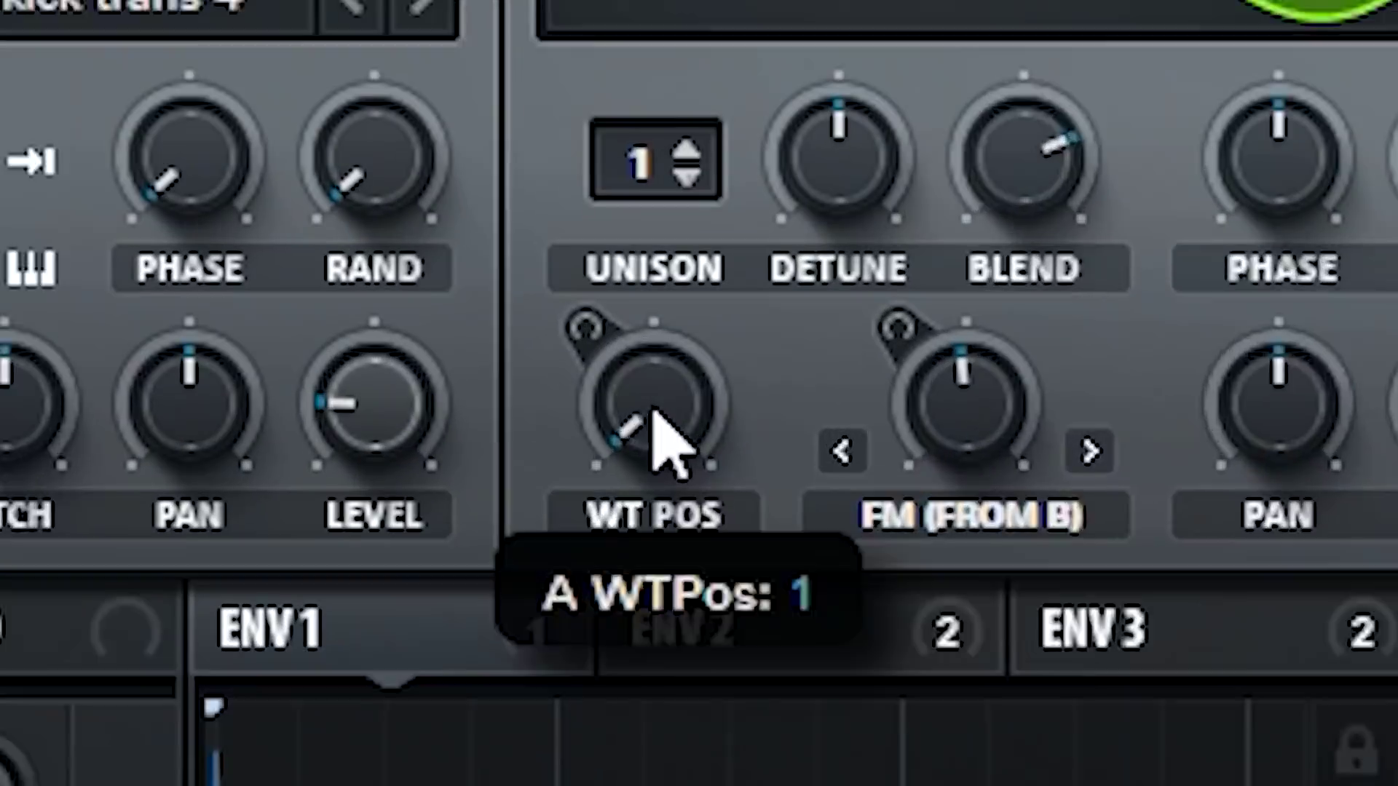
- Raise oscillator A's wavetable position in Serum #6 and play the drop from about bar 32, toggling Track 4's mute
left_click_drag(532, 407, 532, 349)
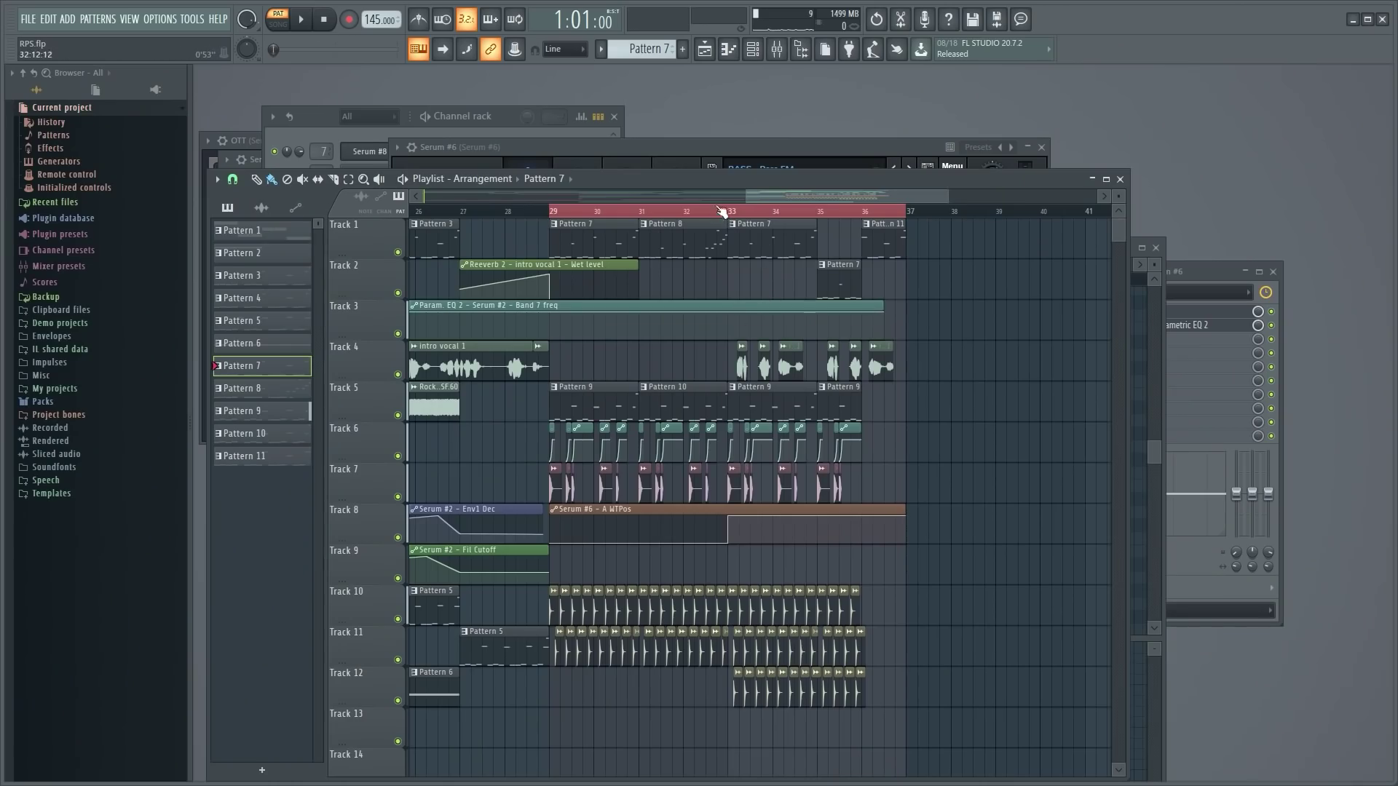
left_click(708, 211)
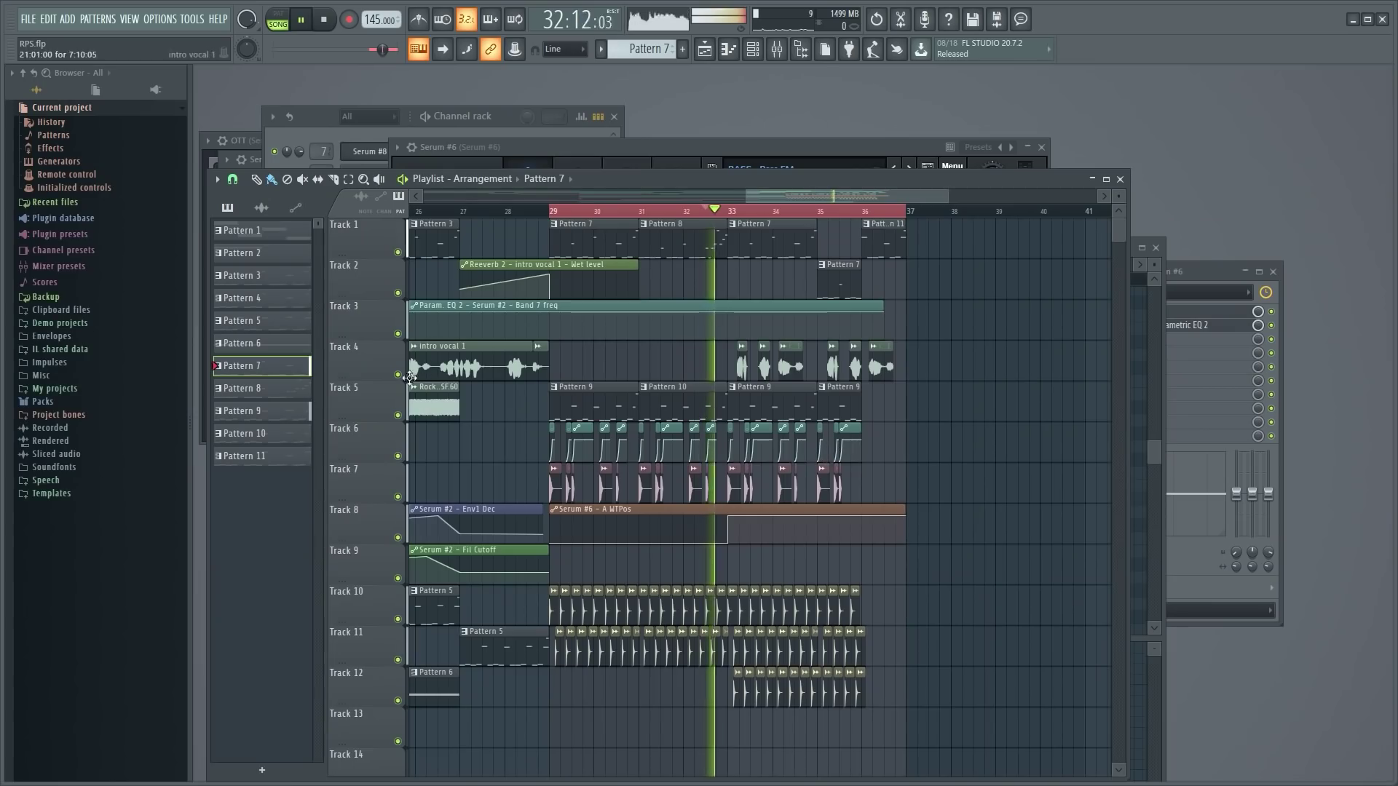
left_click(398, 374)
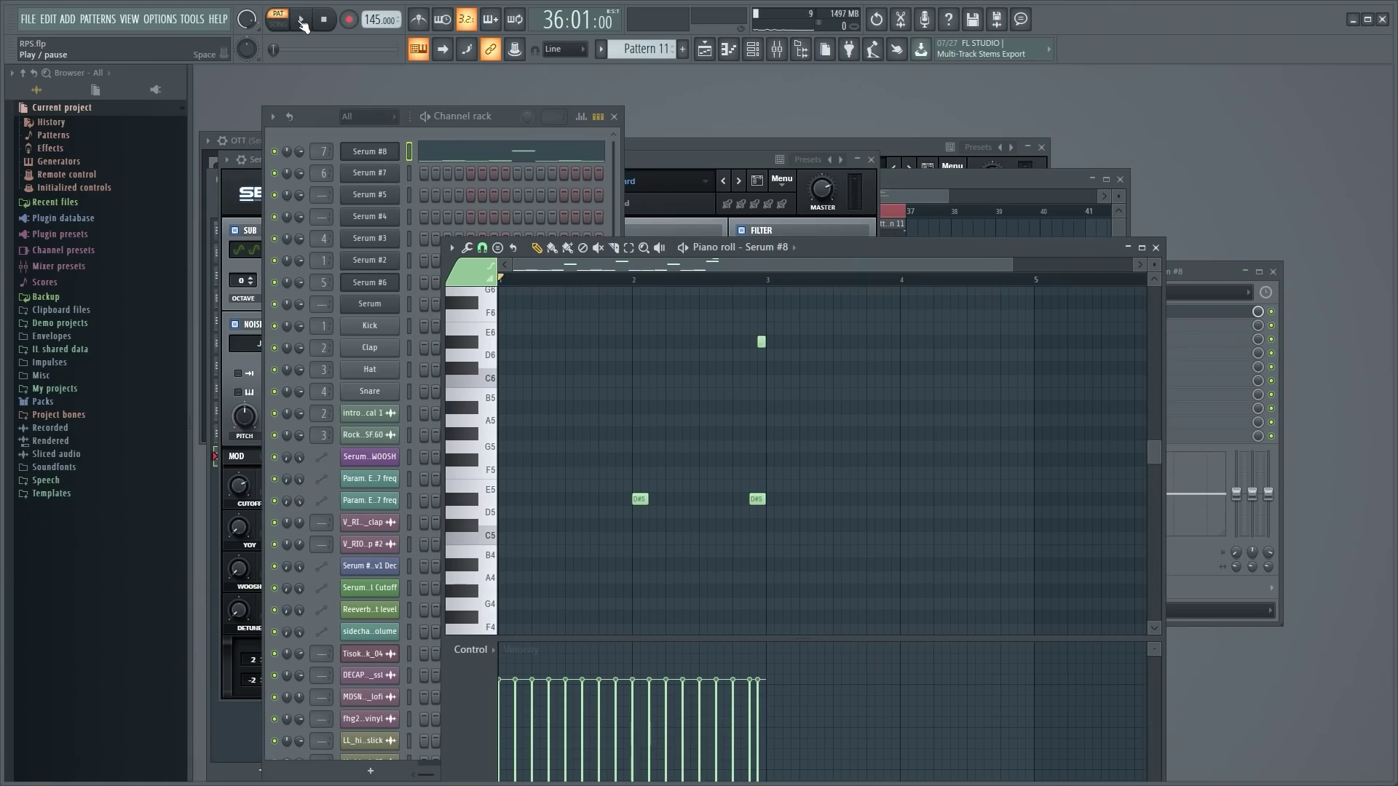
- Audition Pattern 11 and shorten Serum #8's Env 2 attack to 2.8 ms and its decay to about 244 ms
left_click(303, 24)
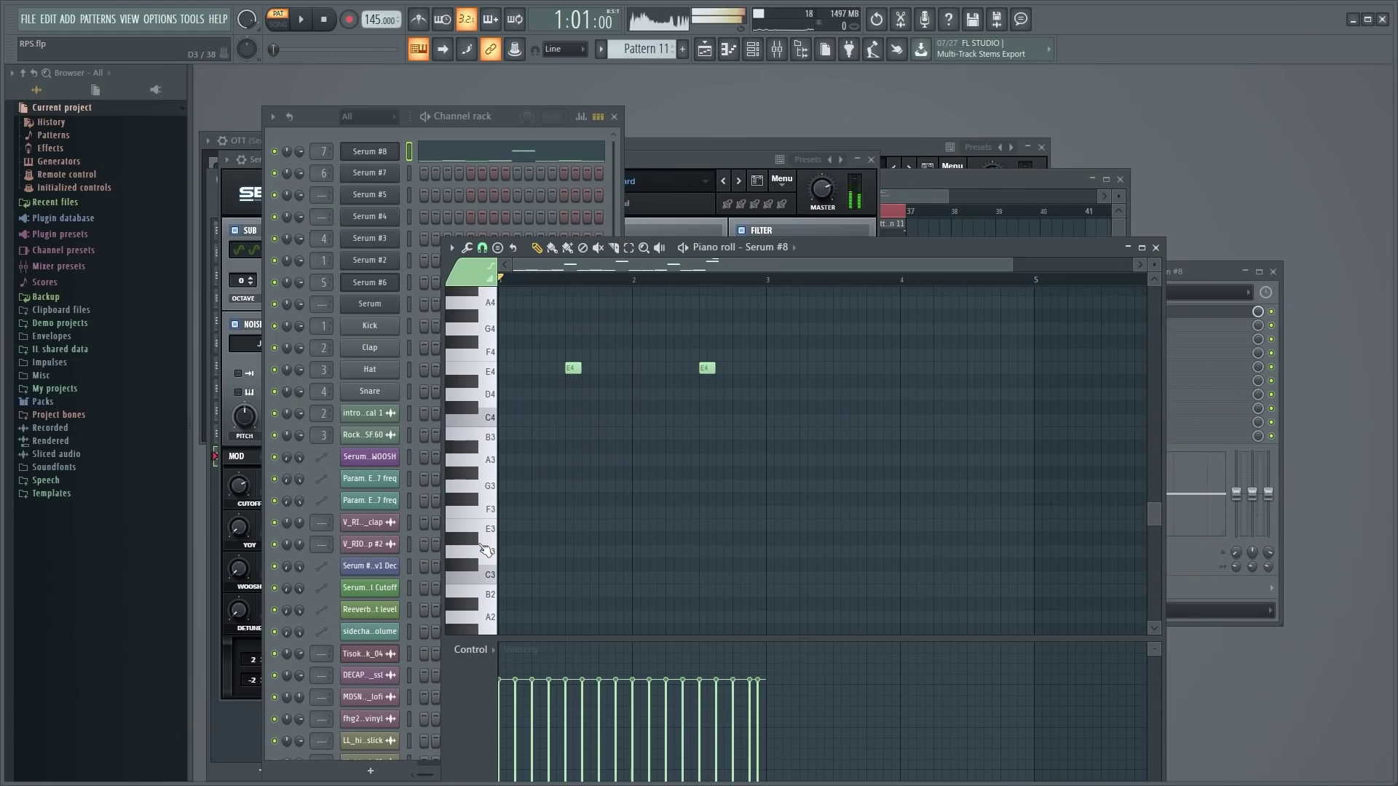
left_click(240, 487)
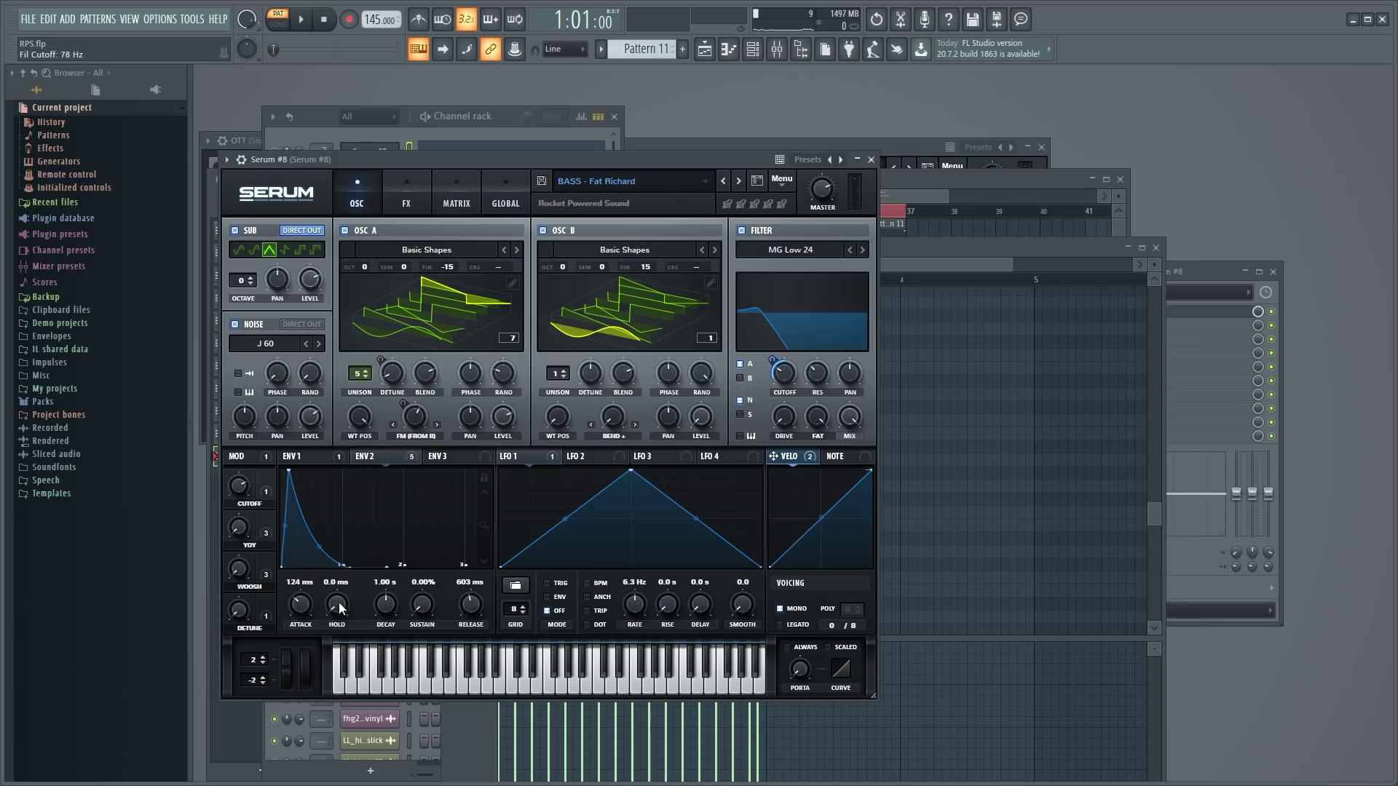
left_click_drag(308, 608, 300, 632)
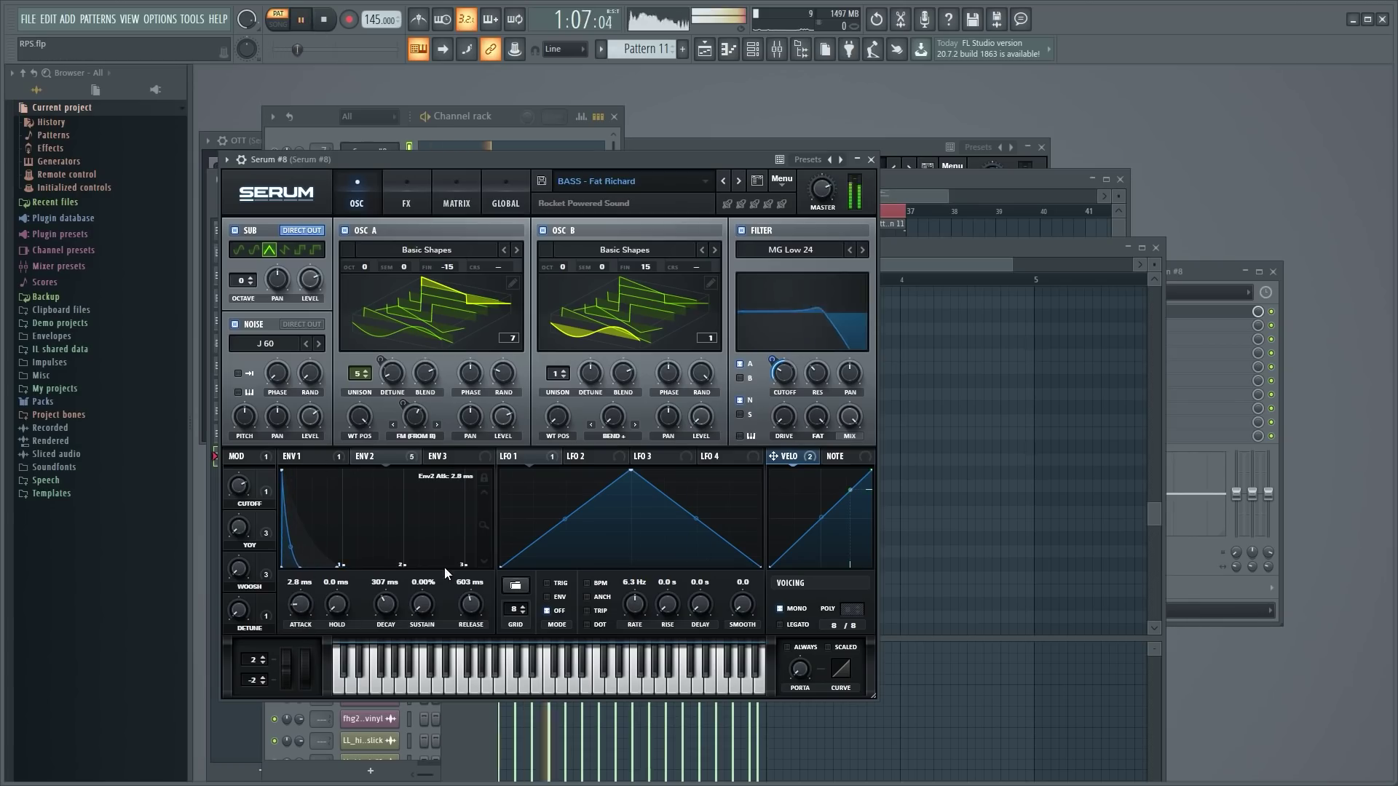
key("space")
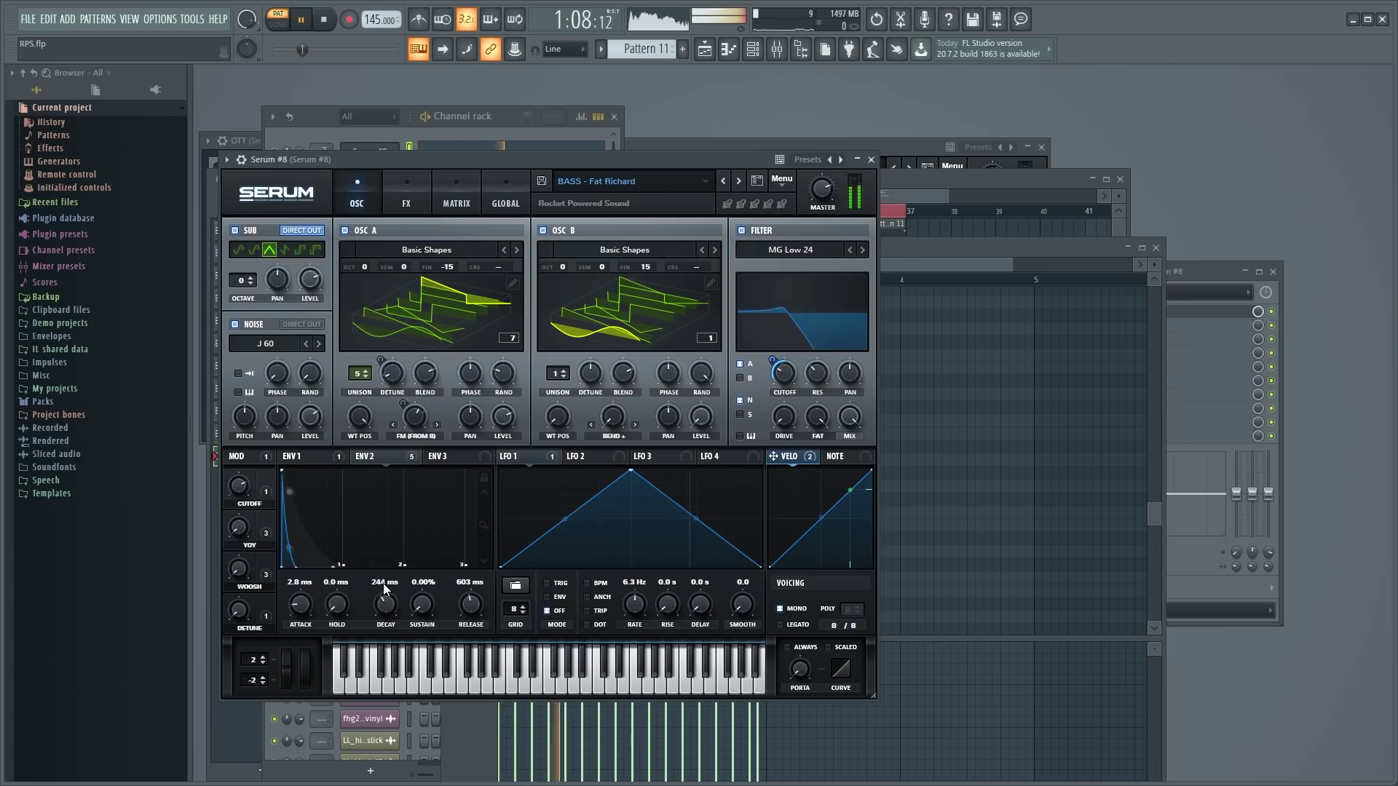
scroll(300, 605, "down", 3)
- Stop playback, switch off Serum #8's sub oscillator and raise its filter cutoff slightly
key("space")
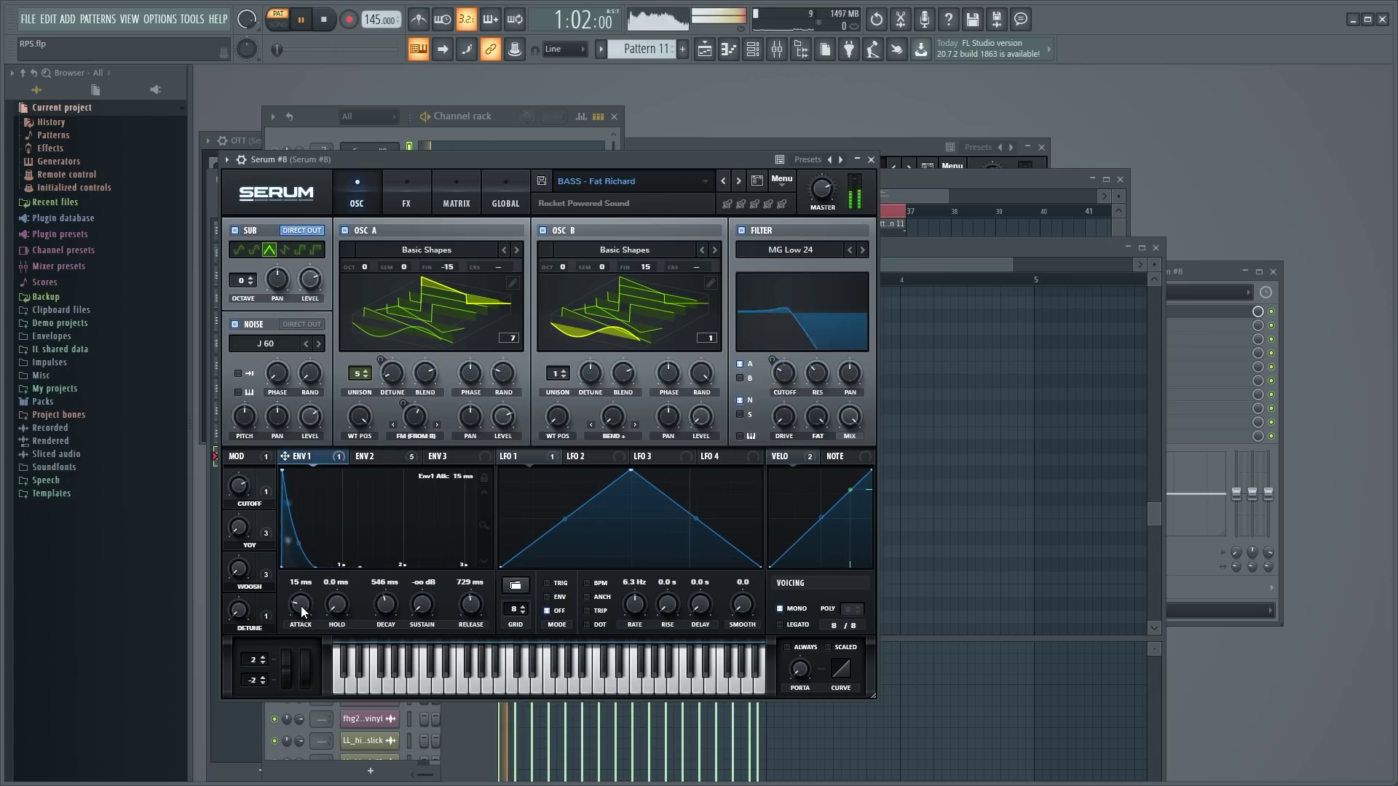
left_click(238, 230)
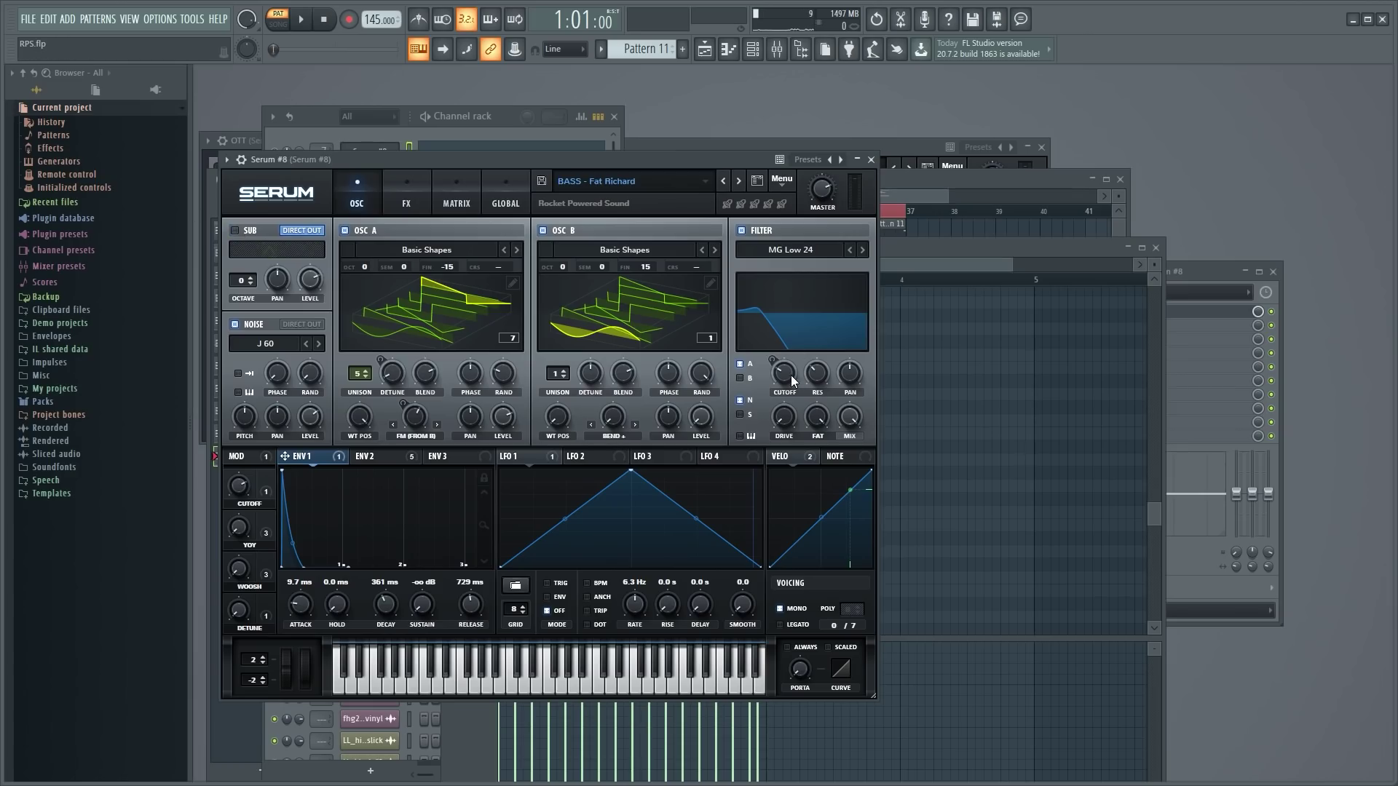
left_click_drag(789, 383, 786, 376)
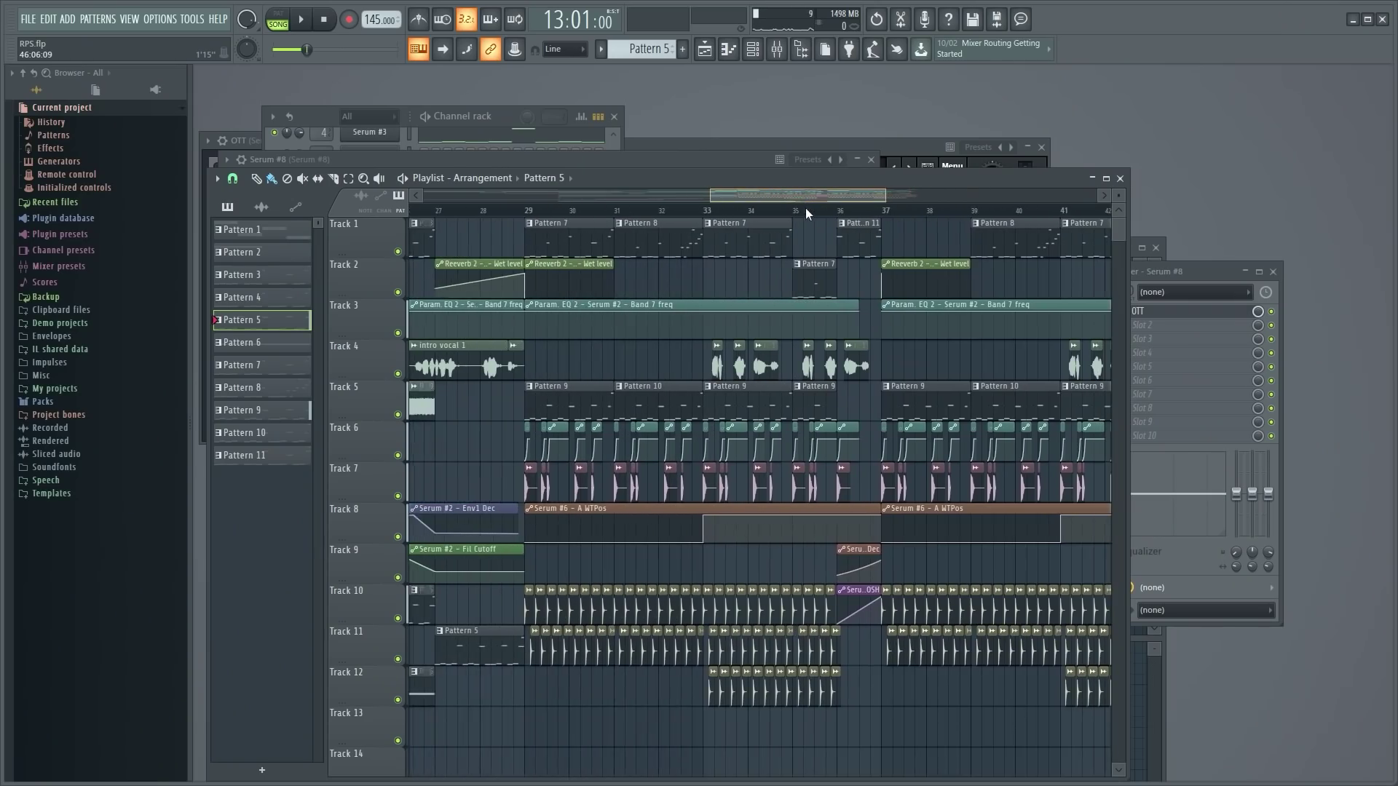
- Play the playlist from around bar 35 to review the transition into the second drop section
left_click(790, 245)
key("space")
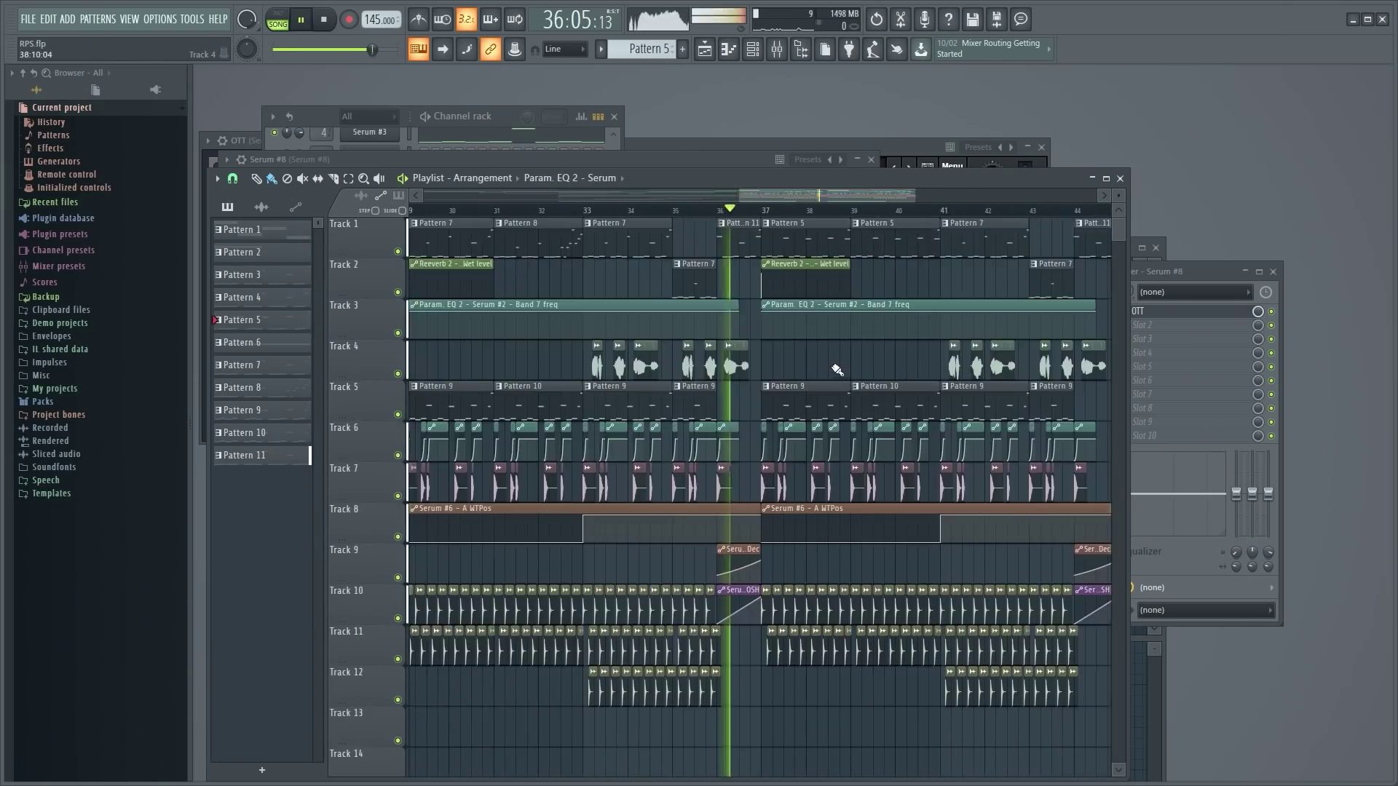
scroll(849, 365, "down", 6)
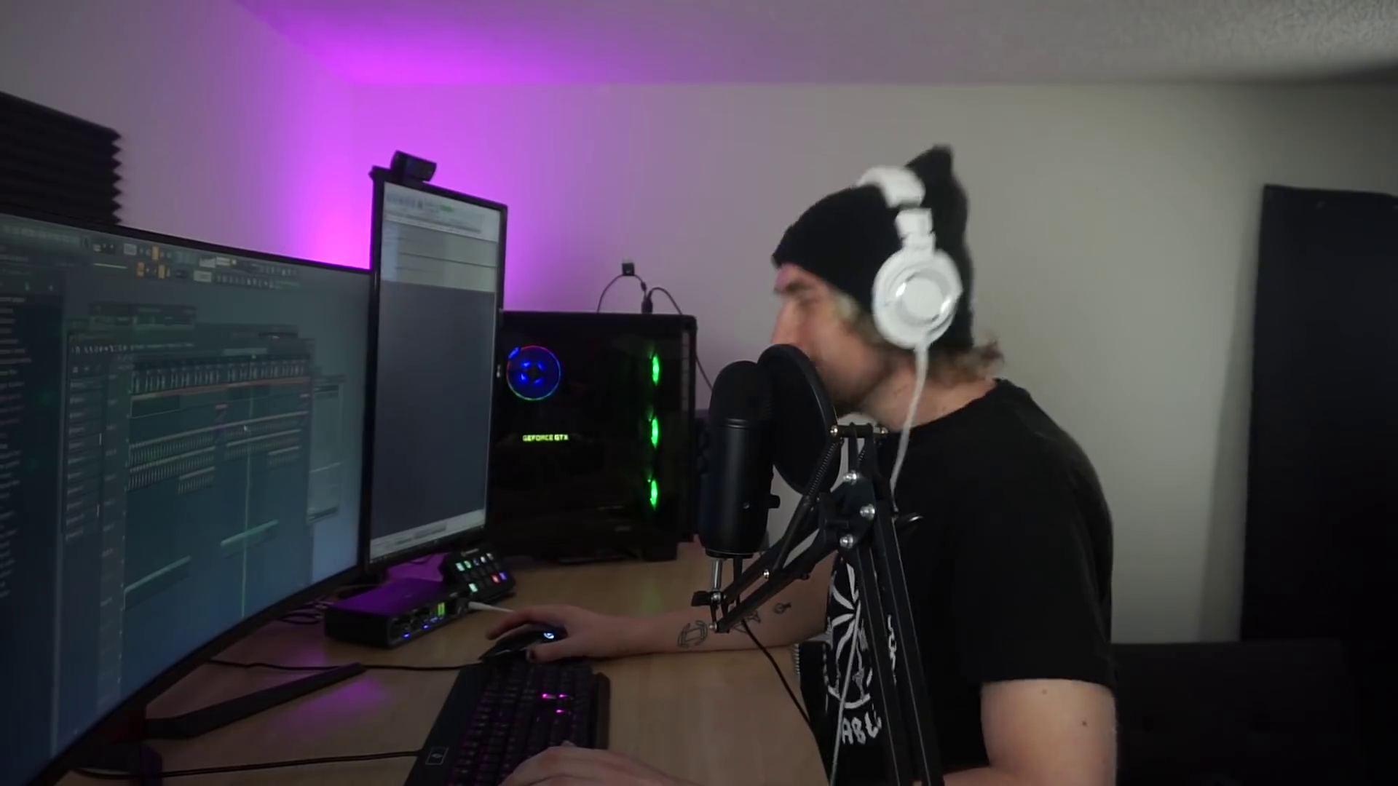
key("space")
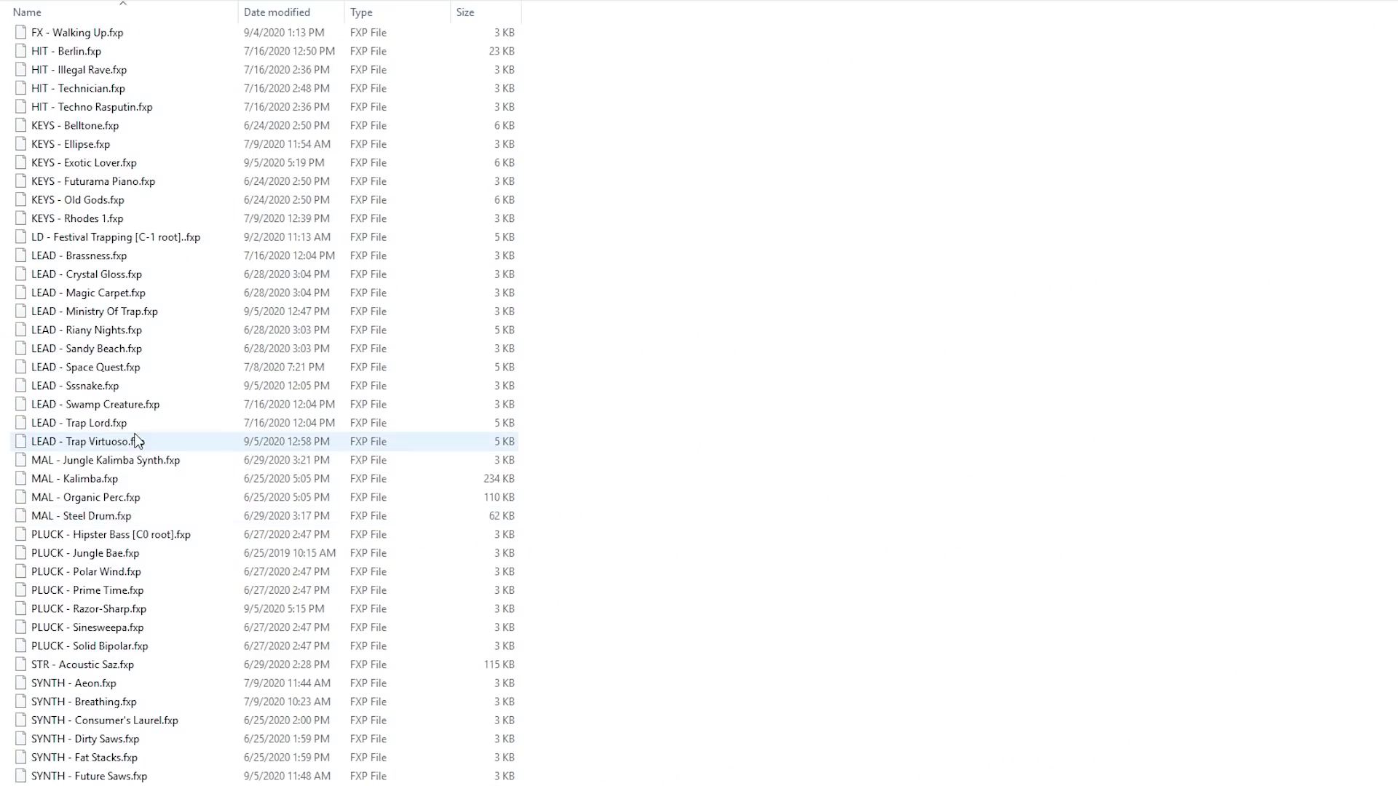
- Look through the folder of Serum preset files, including the HIT, KEYS, LEAD, PLUCK and SYNTH presets
scroll(138, 440, "down", 2)
scroll(141, 424, "up", 3)
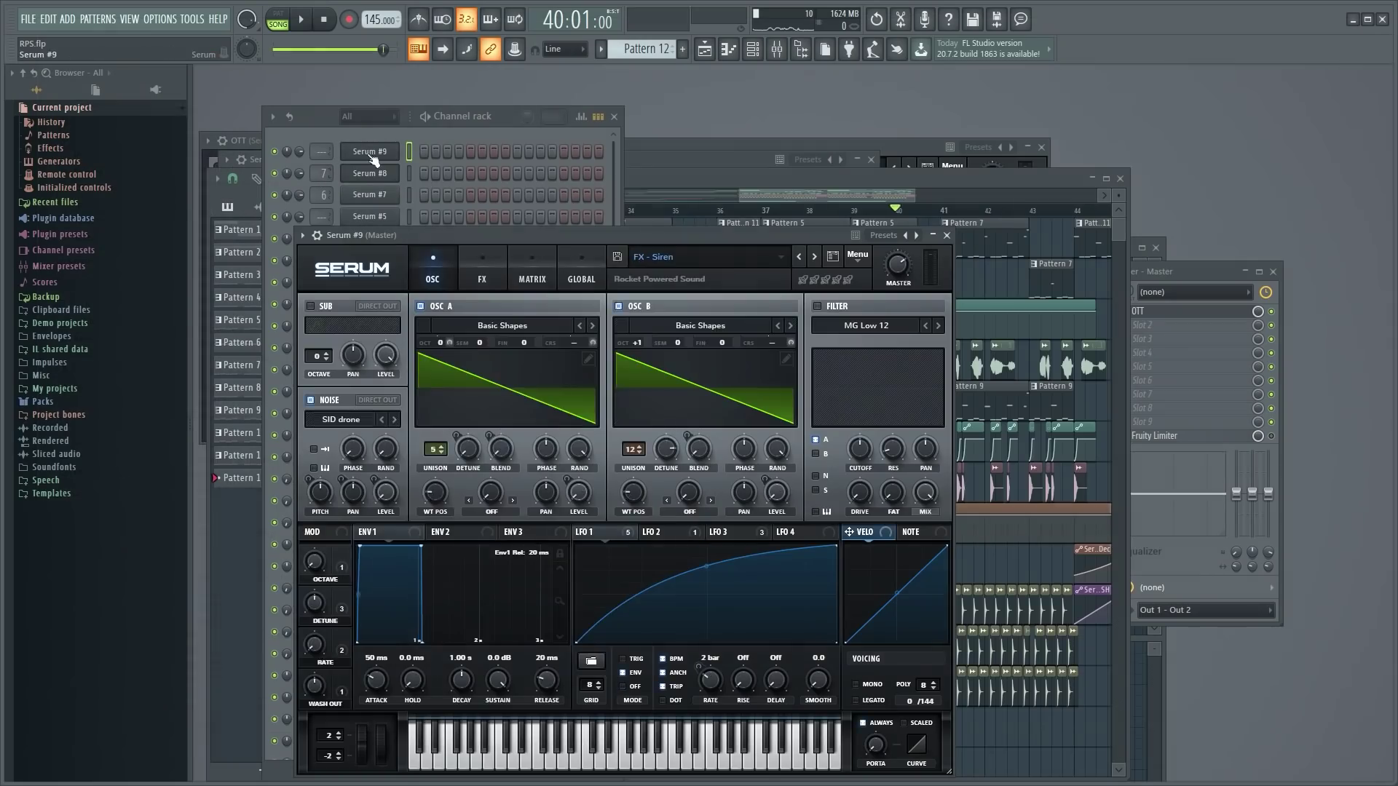
- Audition keys in Serum #9's piano roll and enter a four-bar D#5 note in Pattern 12
right_click(370, 151)
left_click(417, 151)
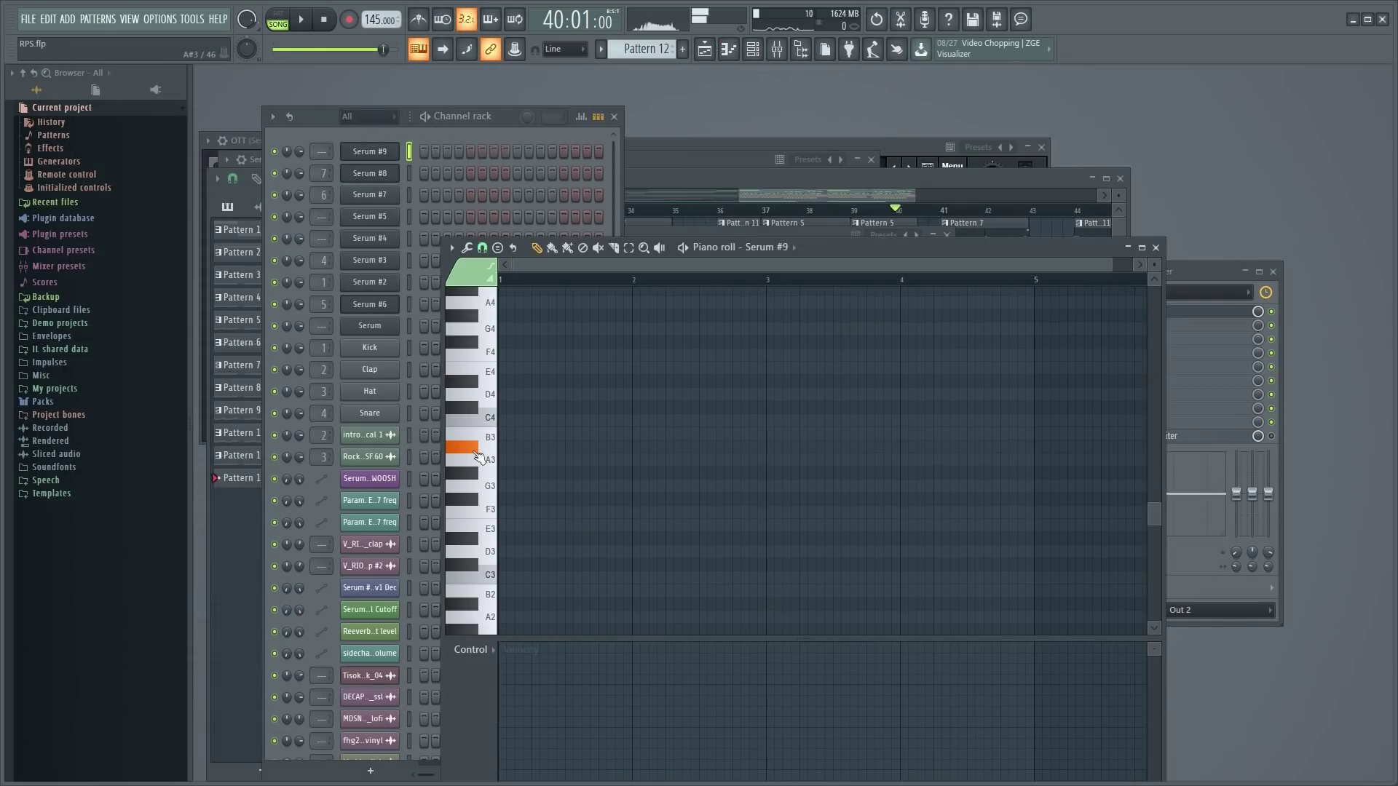
scroll(474, 449, "up", 3)
left_click(474, 412)
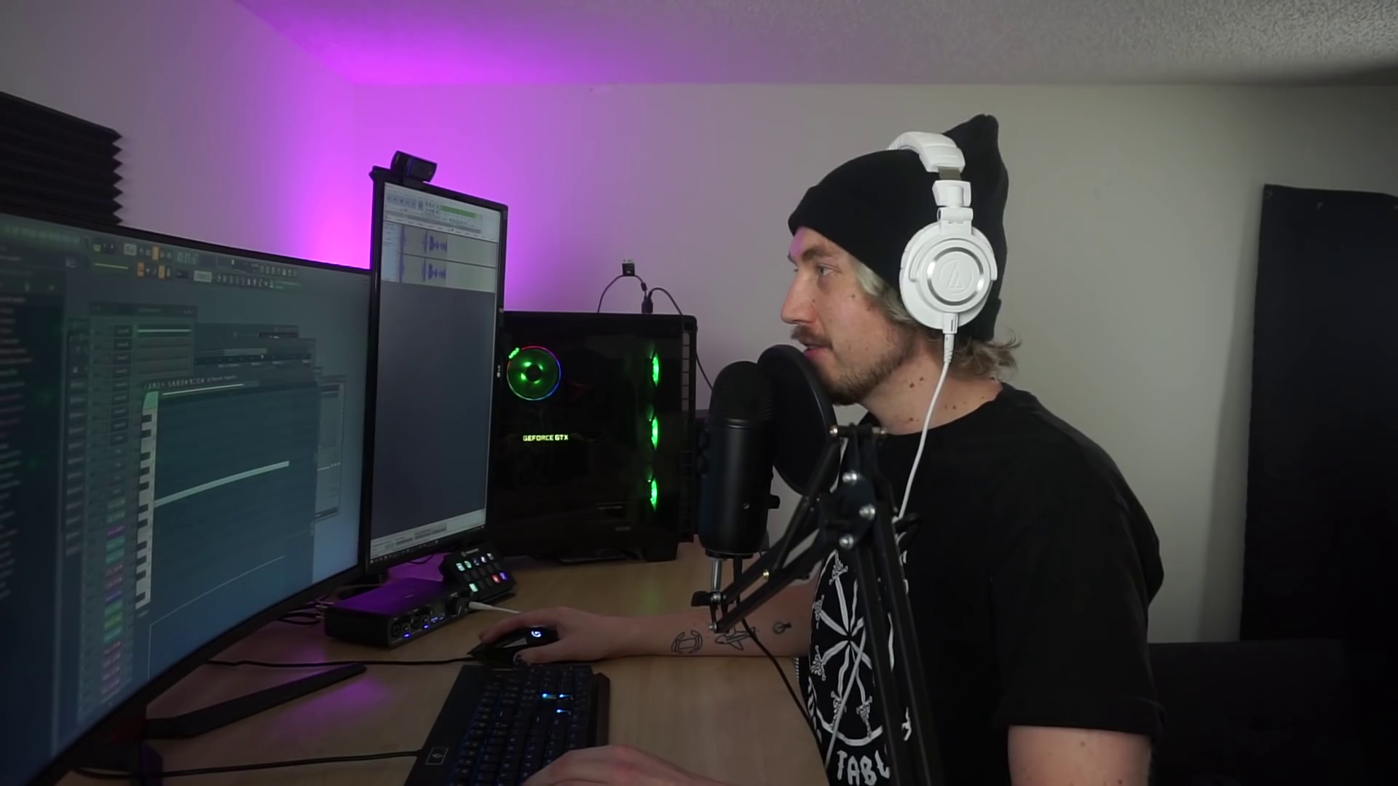
key("F5")
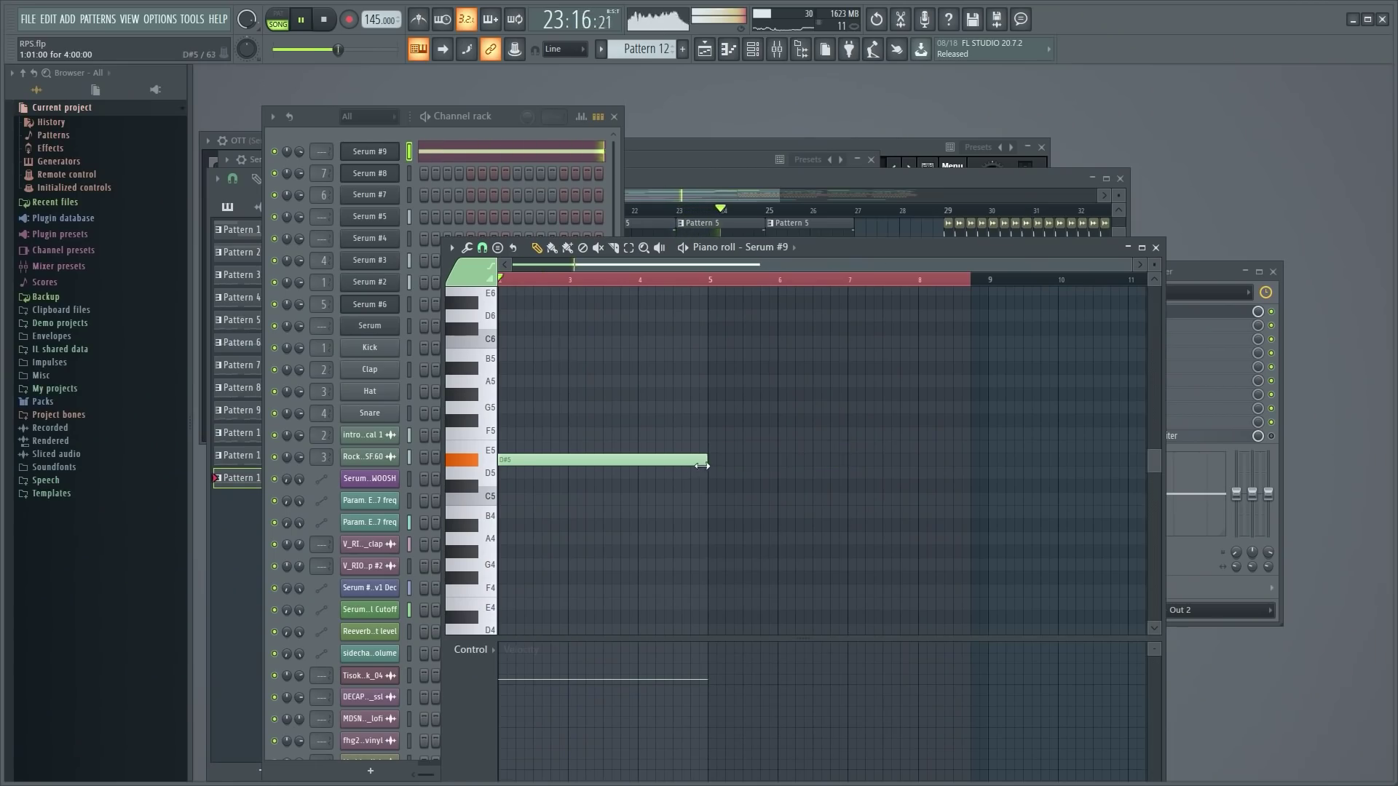
left_click(737, 195)
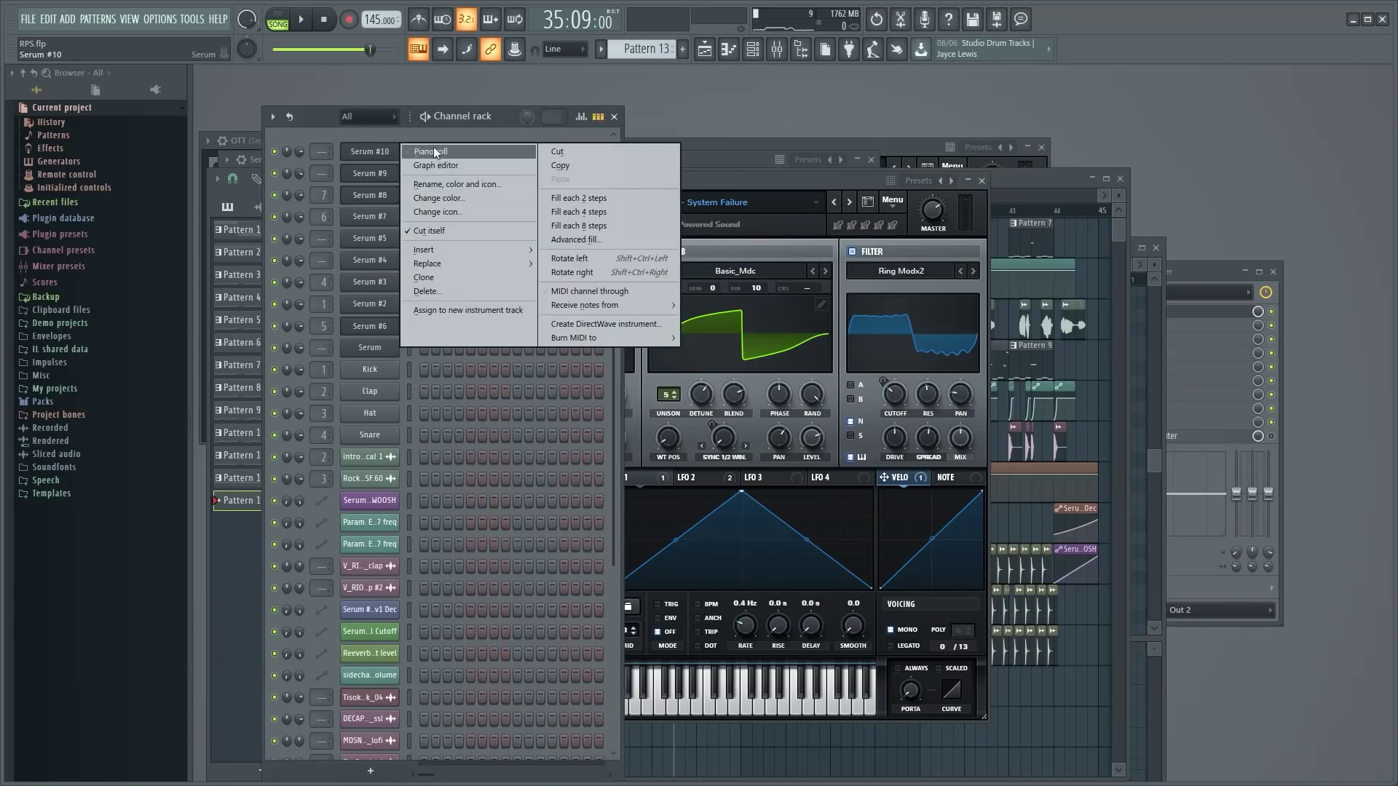
- Audition notes in Serum #10's piano roll for Pattern 13 and adjust the synth's Env 2 decay
left_click(434, 147)
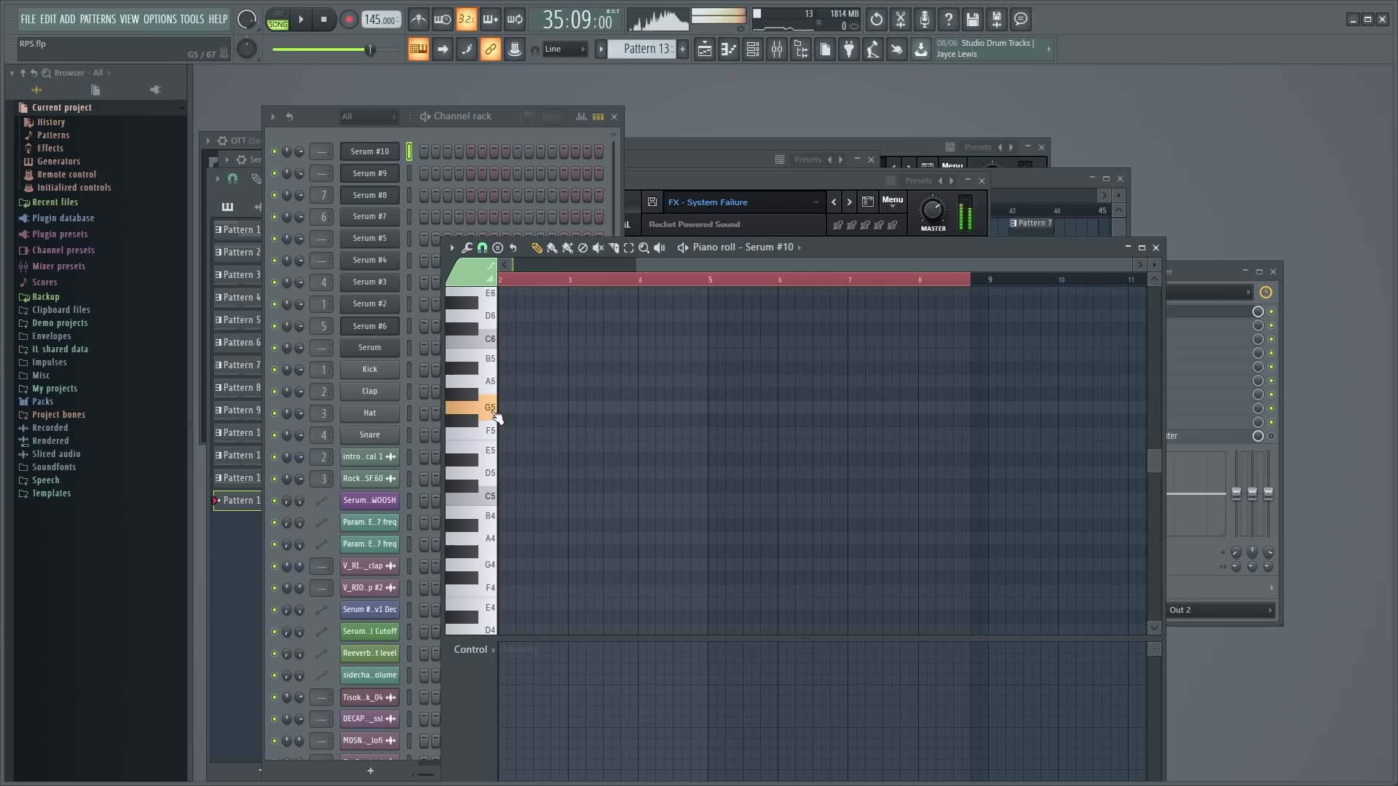
scroll(495, 415, "down", 3)
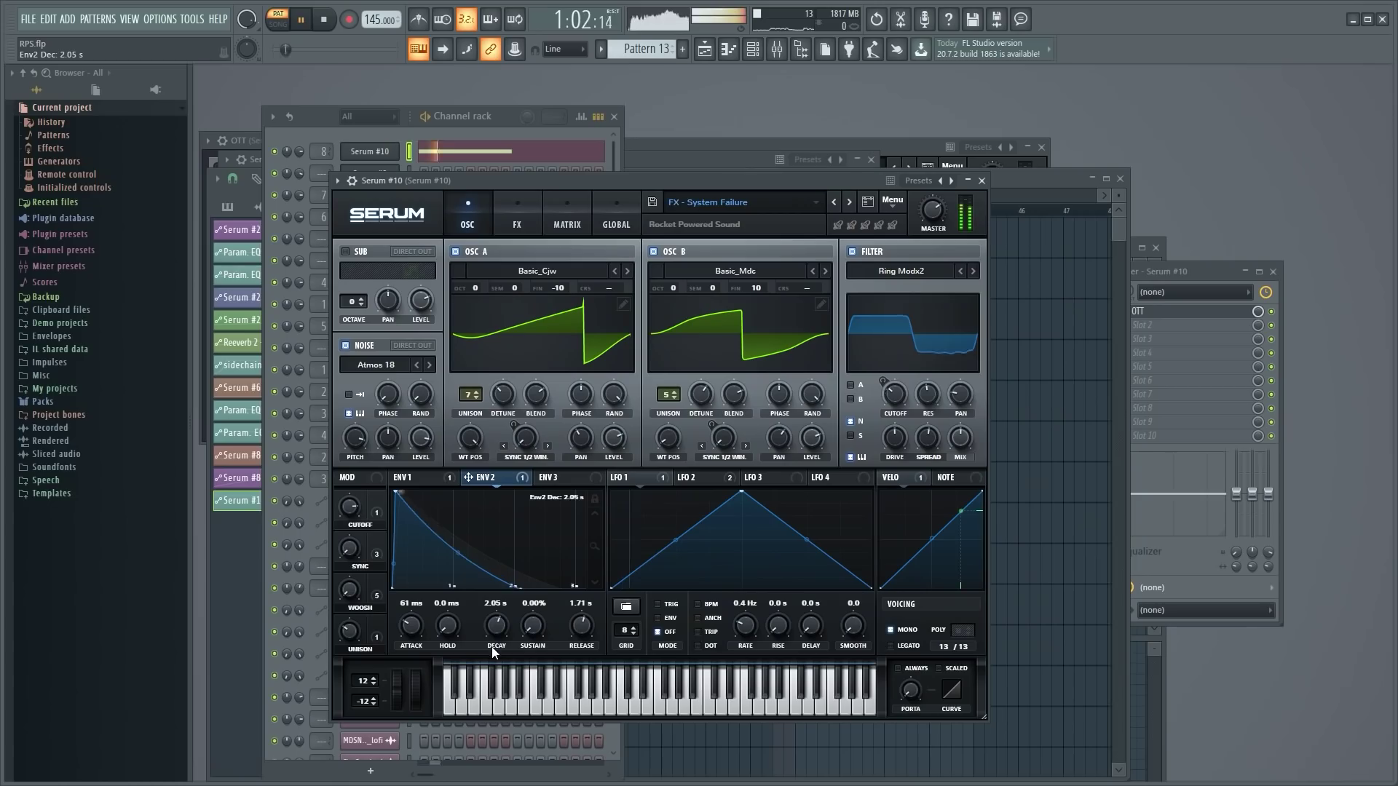
left_click_drag(488, 627, 373, 573)
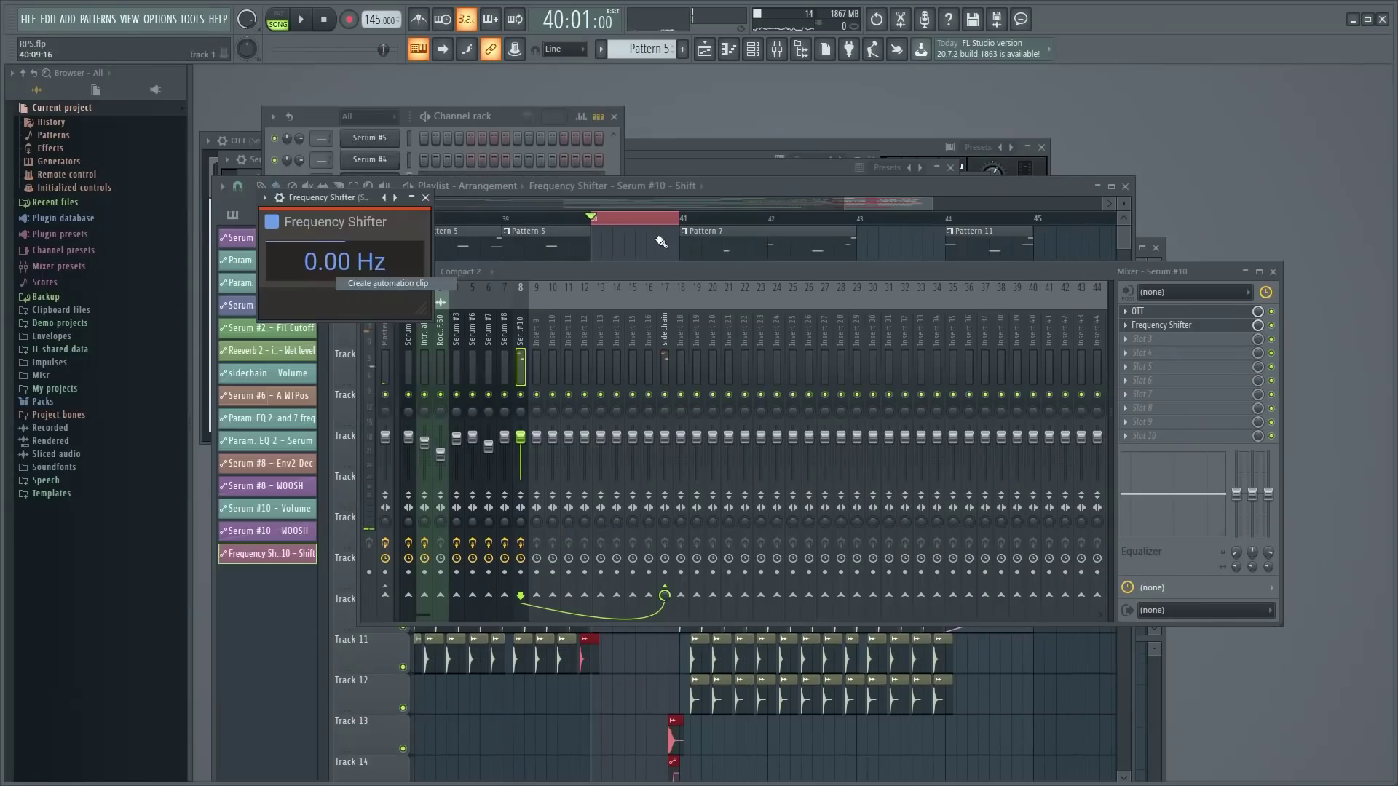
- Shape the Frequency Shifter shift automation clip at bar 40 on Track 10 and set playback to start shortly before it
left_click(649, 308)
scroll(649, 309, "down", 4)
left_click(602, 457)
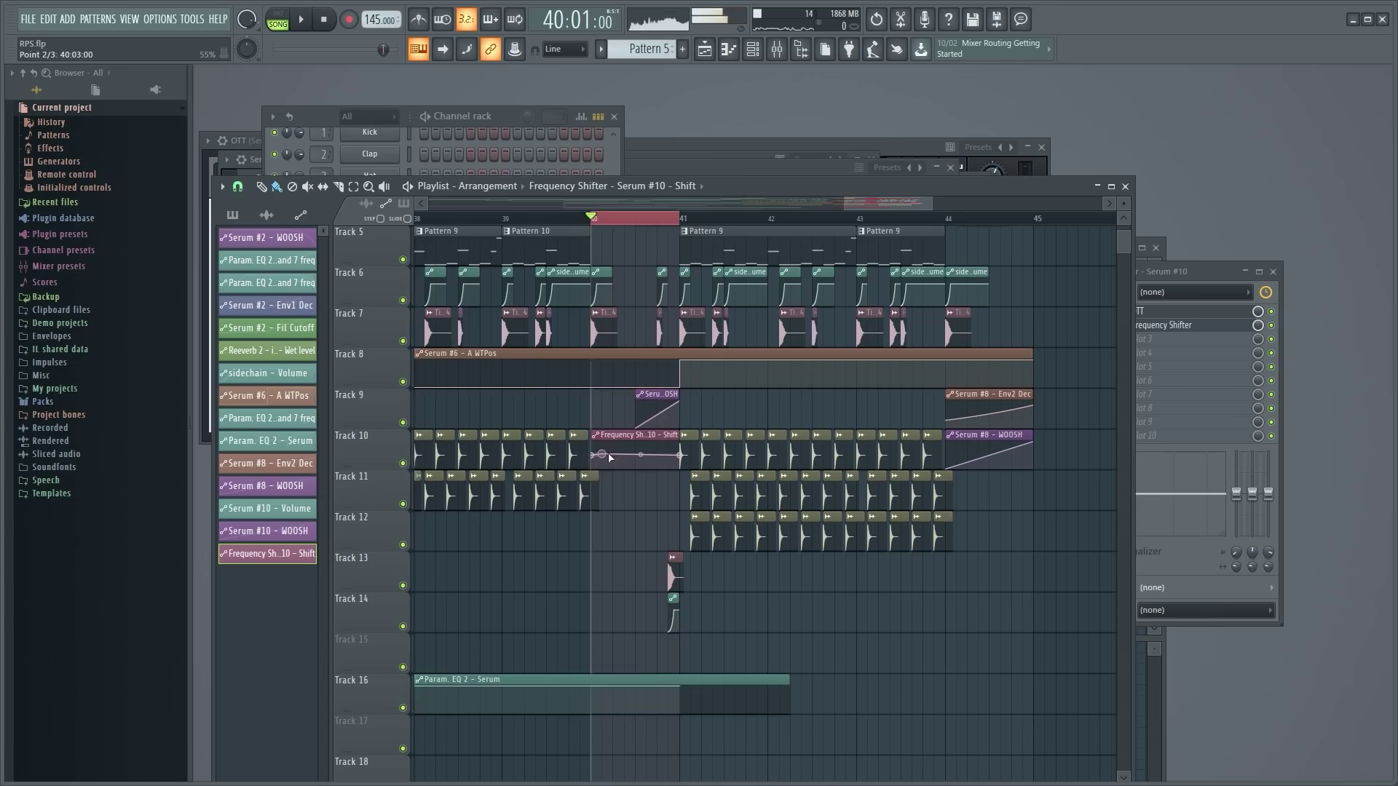
left_click(561, 218)
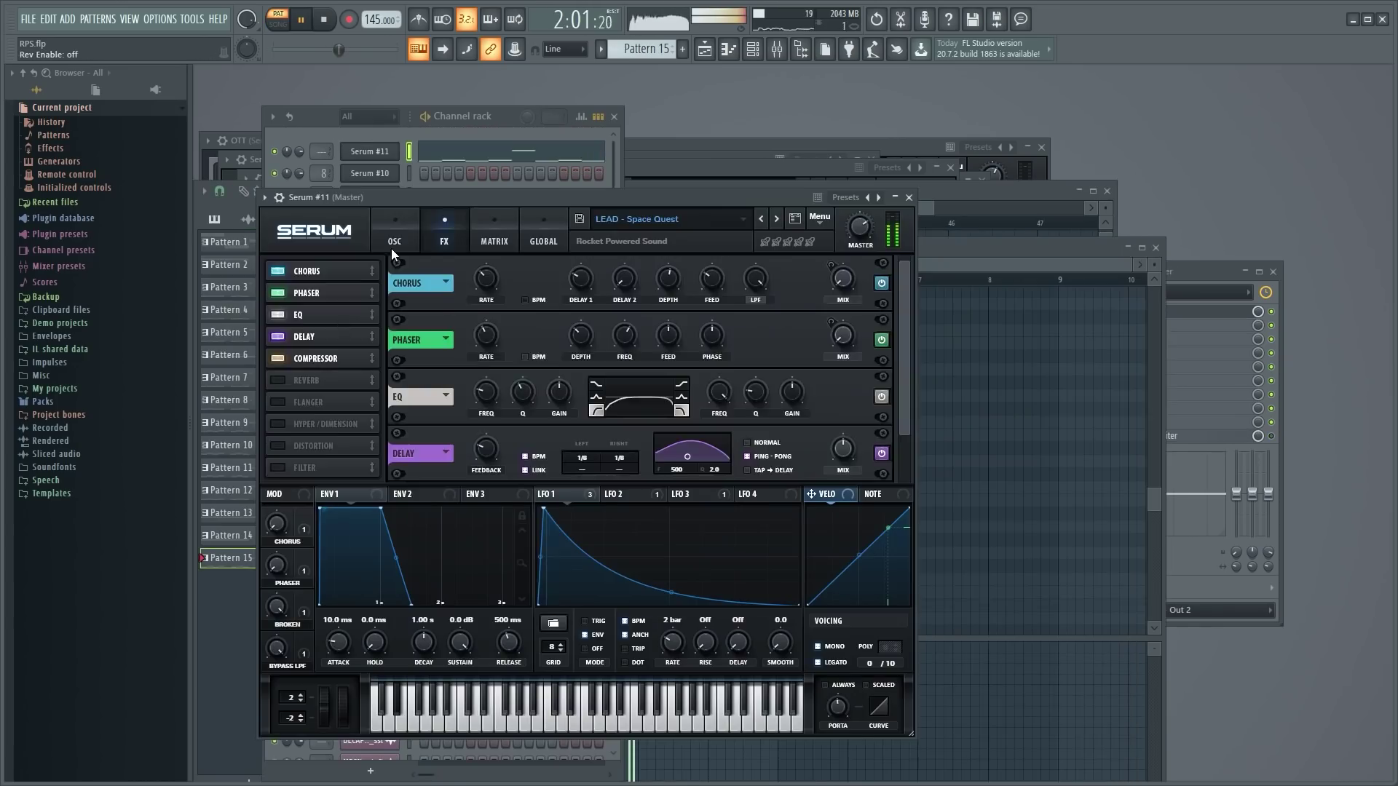
- Adjust Serum #11's filter cutoff on the oscillator page and reshape the LFO 1 curve
left_click(395, 232)
left_click_drag(444, 197, 455, 140)
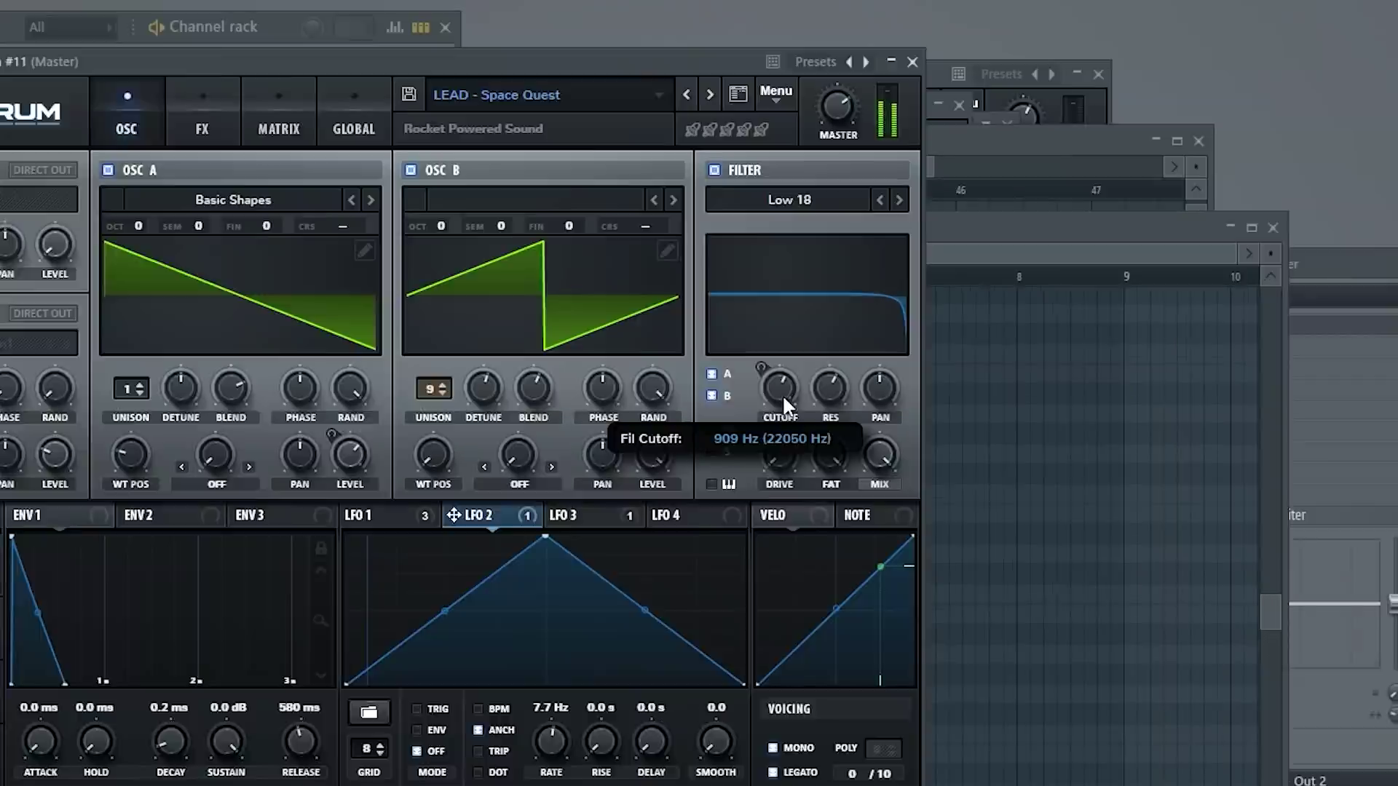
mouse_move(854, 368)
left_mouse_down()
mouse_move(881, 414)
mouse_move(845, 360)
mouse_move(864, 366)
left_mouse_up()
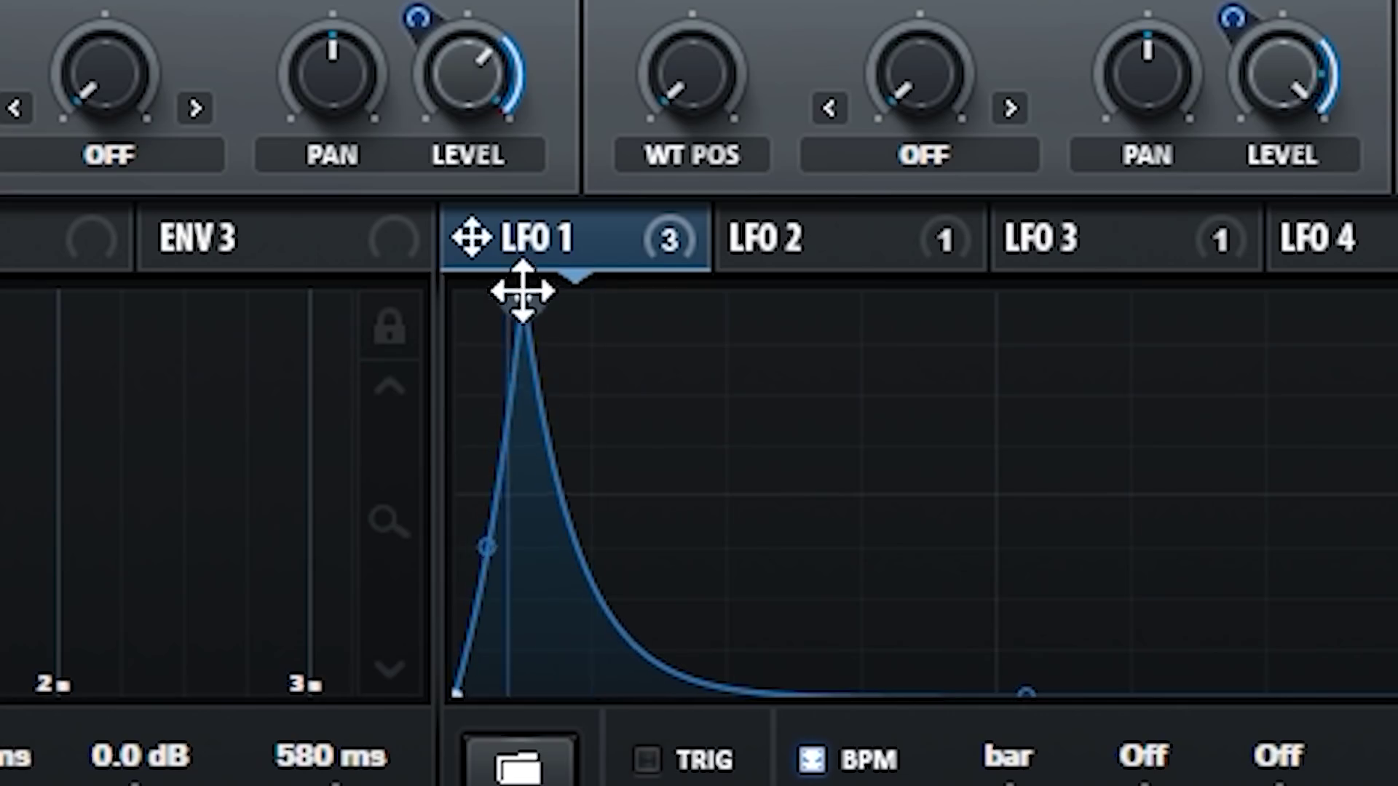
left_click_drag(565, 448, 549, 436)
mouse_move(457, 242)
left_mouse_down()
mouse_move(484, 228)
mouse_move(472, 237)
left_mouse_up()
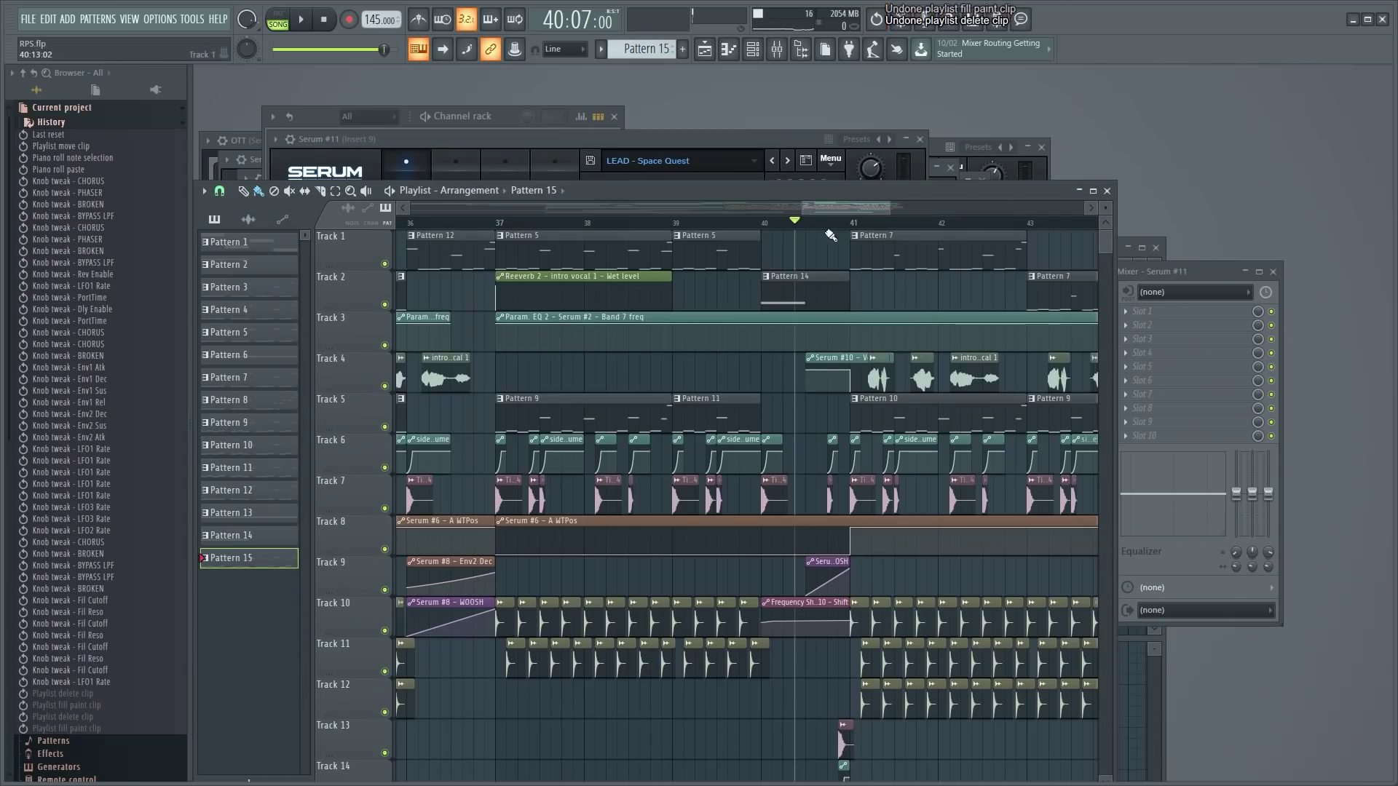
- Place Pattern 15 on Track 15 at bars 41 and 43 and audition it with the mixer open
left_click(761, 573)
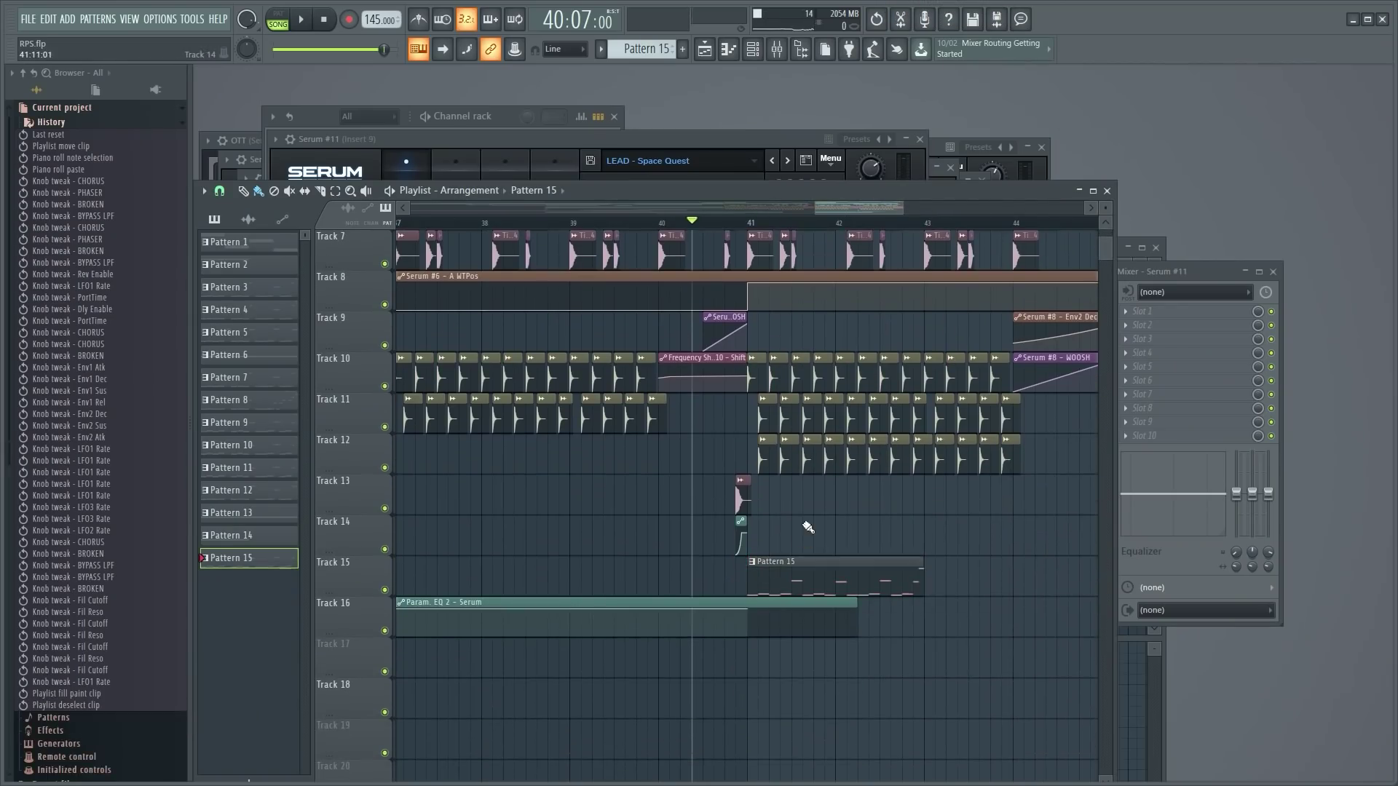
key("space")
left_click(930, 580)
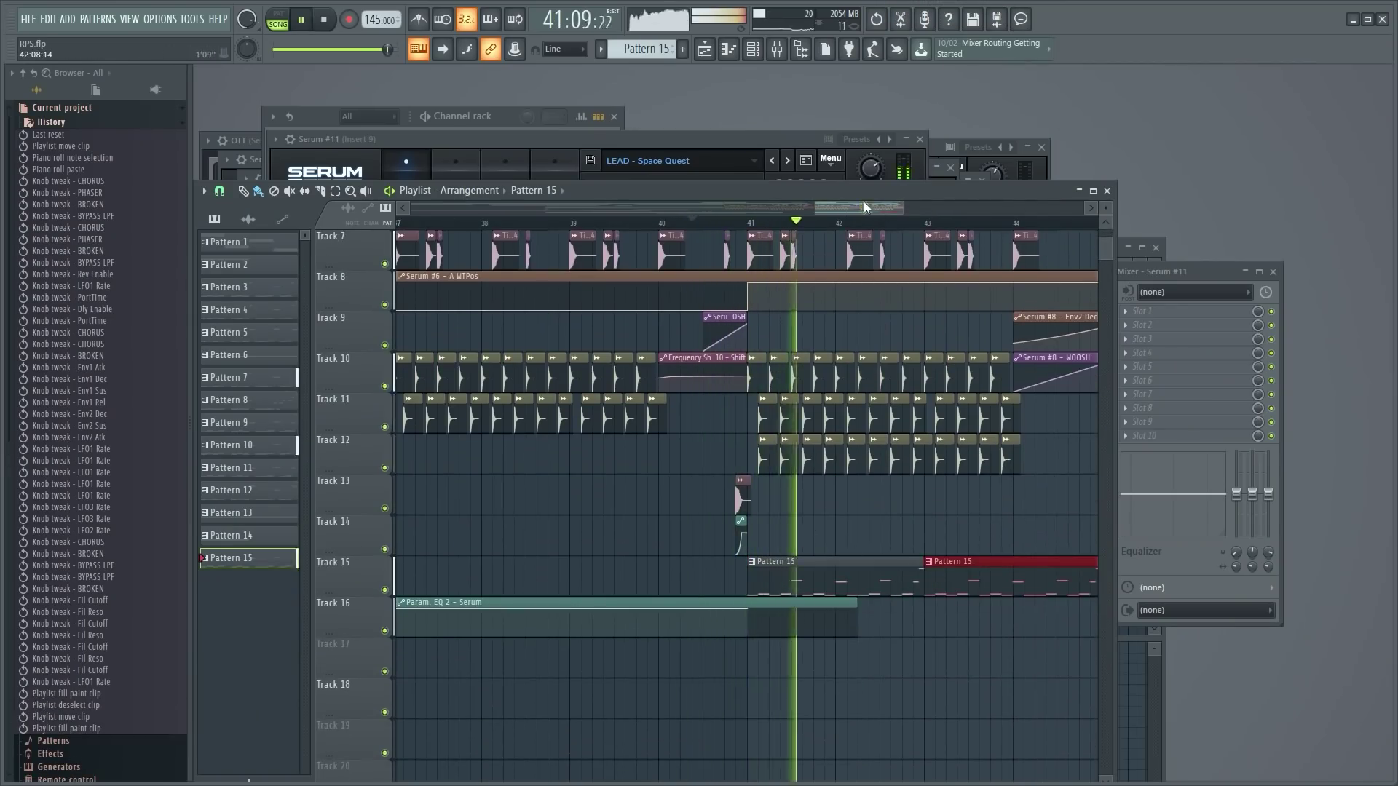
key("F9")
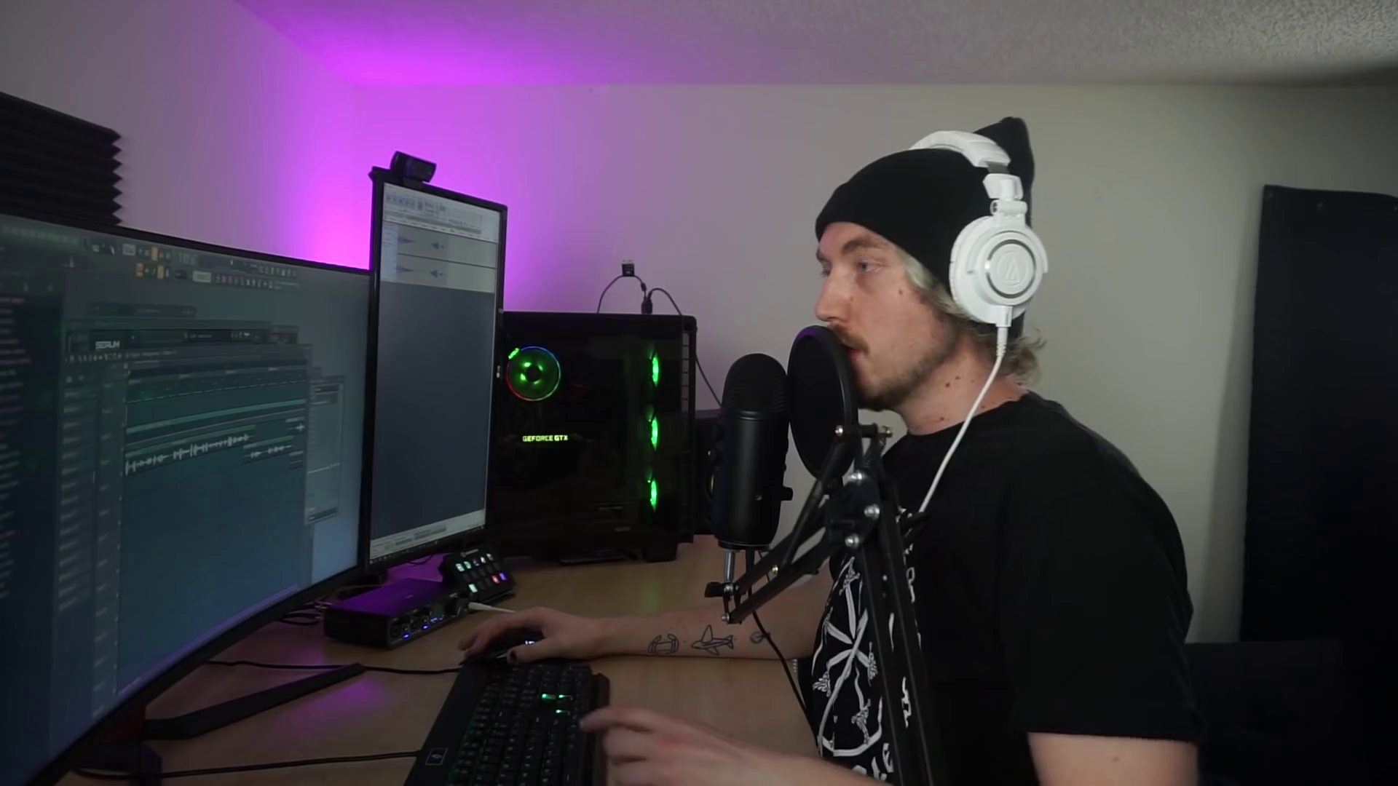
- Play the full arrangement from the start with the whole song in view
key("space")
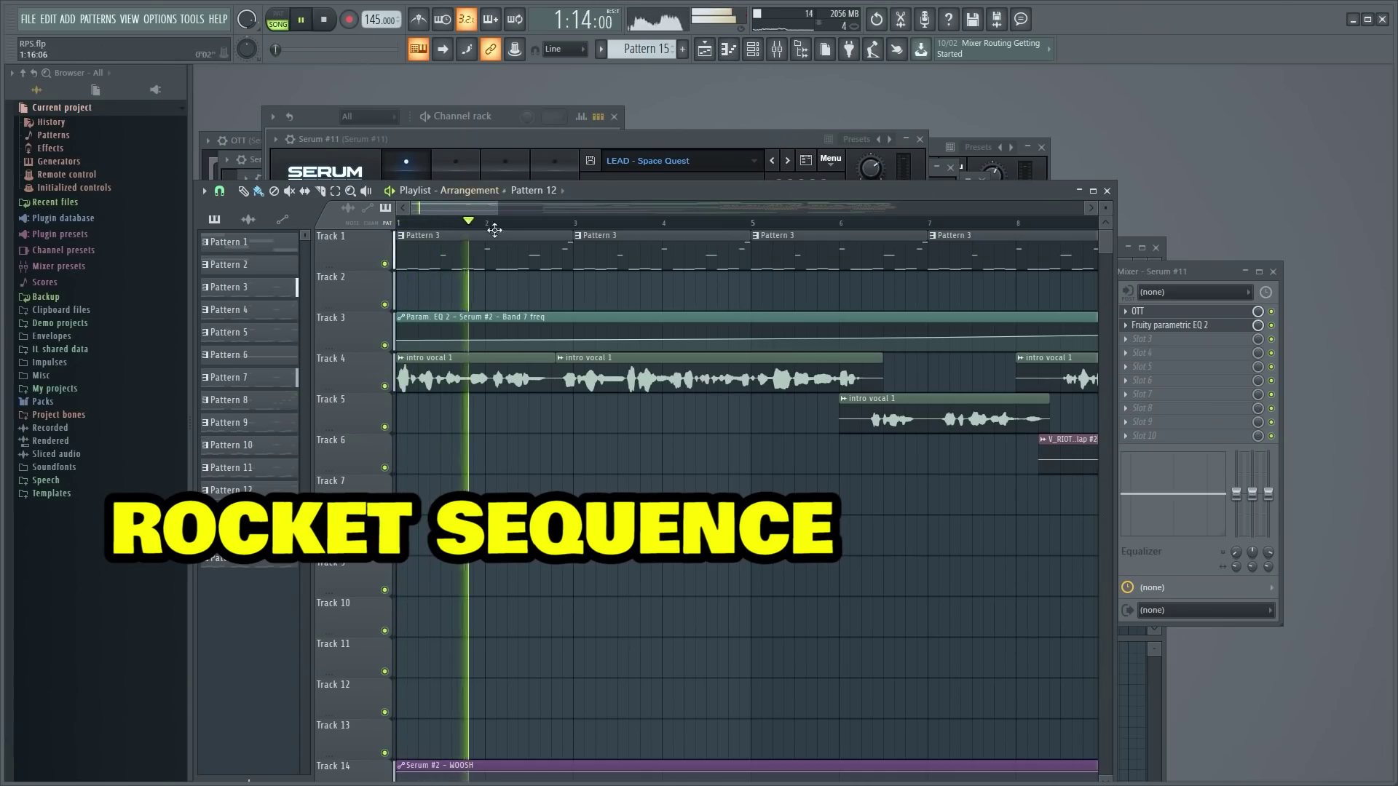
left_click_drag(498, 208, 1076, 144)
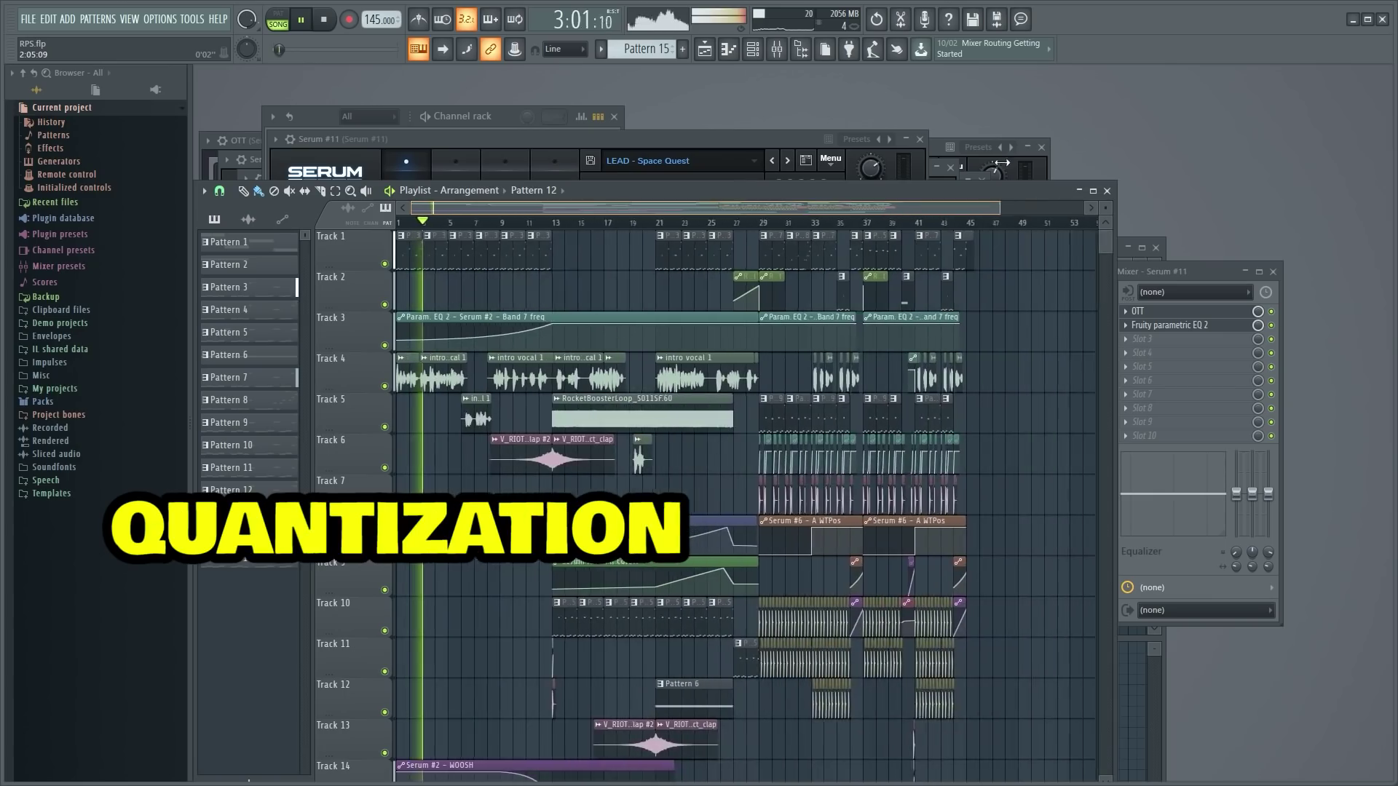
scroll(996, 521, "up", 3)
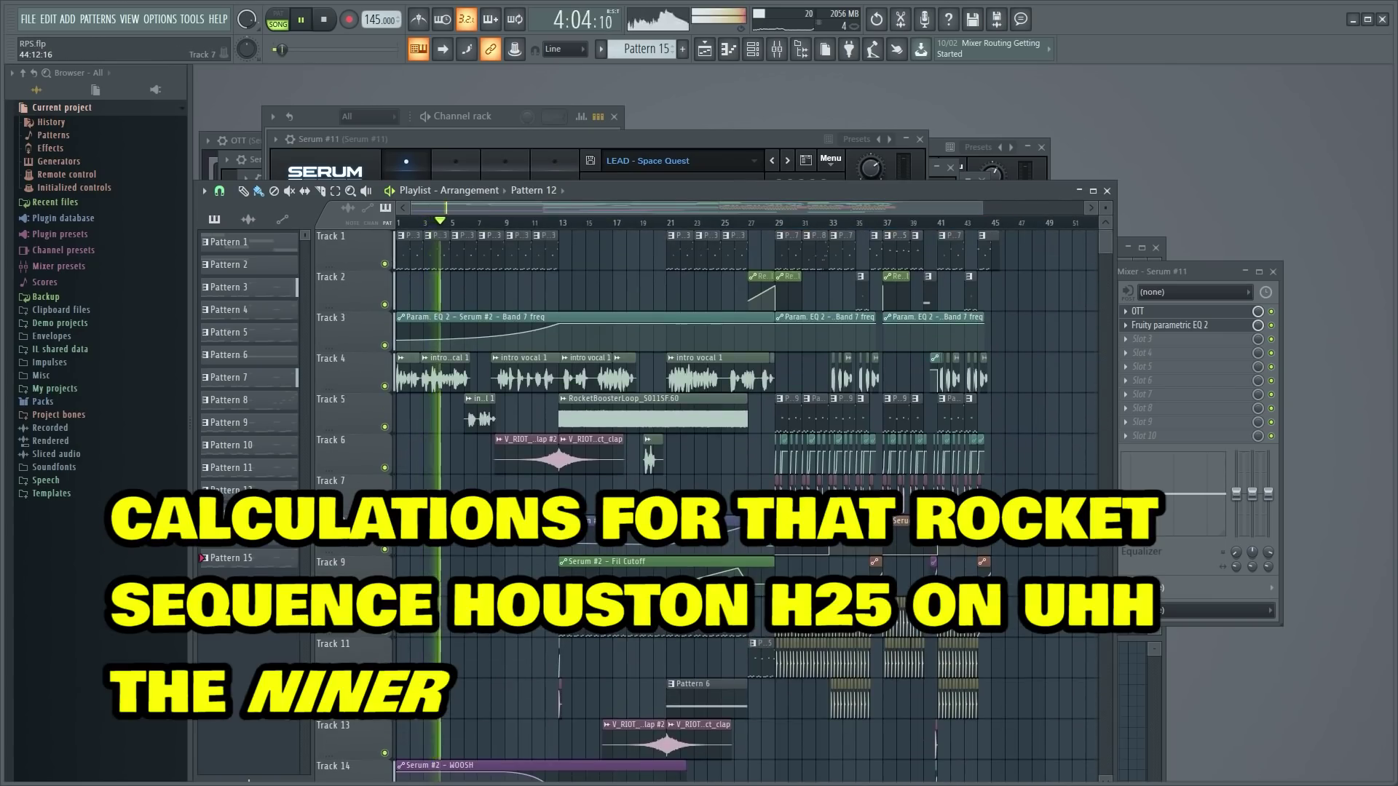